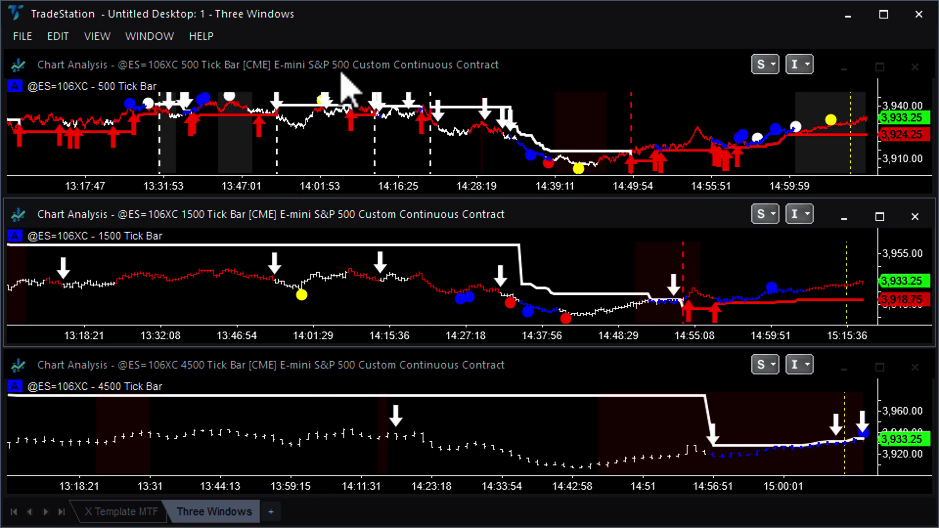
- Inspect the window settings of the 500-tick and 1500-tick charts, closing without changes
{"action": "left_click", "coordinate": [534, 112]}
{"action": "double_click", "coordinate": [541, 129]}
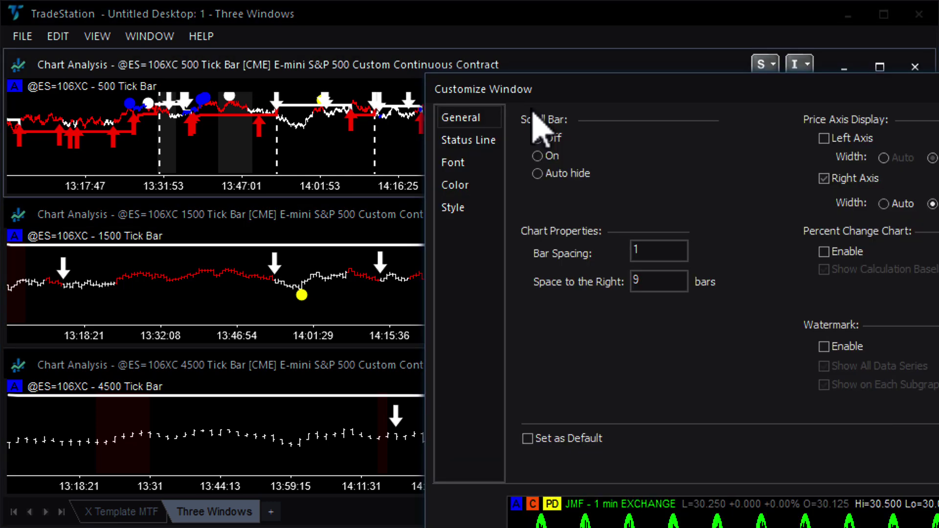
{"action": "left_click_drag", "start_coordinate": [732, 103], "coordinate": [449, 98]}
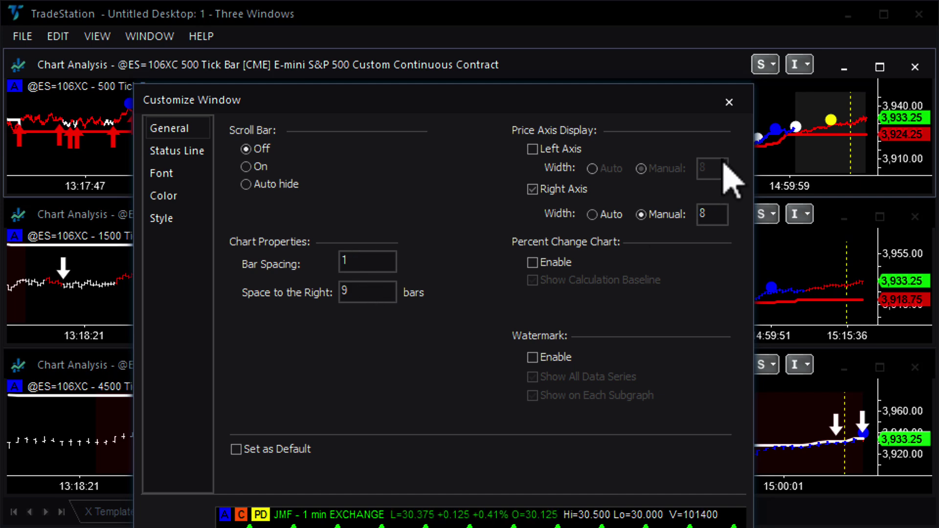
{"action": "left_click", "coordinate": [729, 101]}
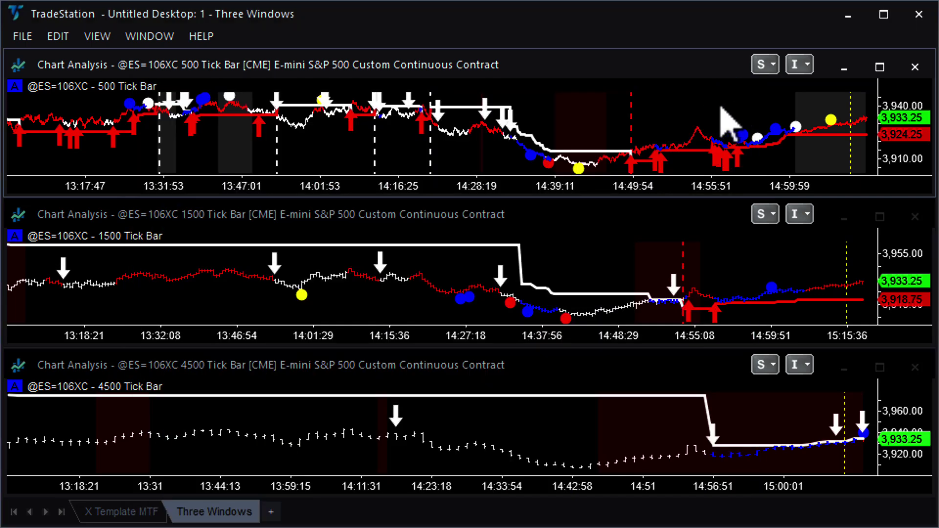
{"action": "left_click", "coordinate": [608, 261]}
{"action": "double_click", "coordinate": [608, 262]}
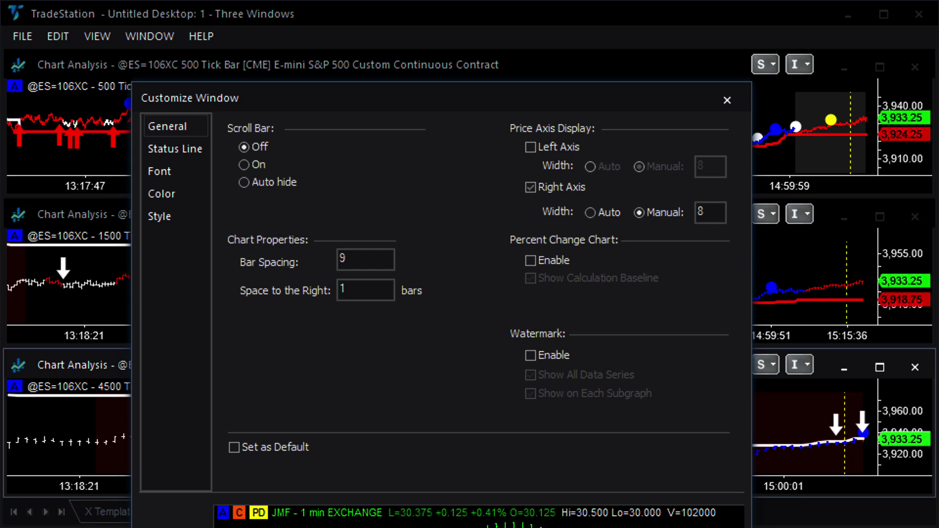
{"action": "key", "text": "Return"}
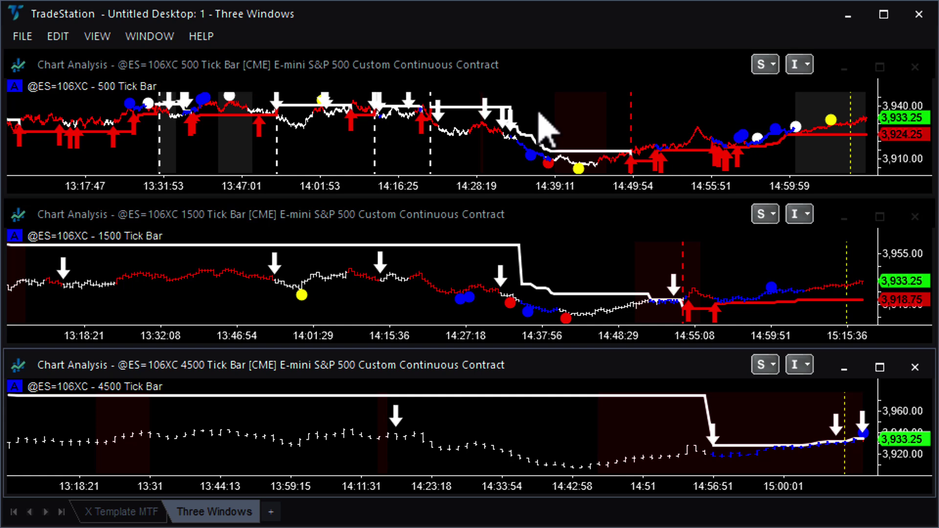
- Switch to the X Template MTF workspace with Ctrl+Page Up and zoom the AAPL charts
{"action": "key", "text": "ctrl+Page_Up"}
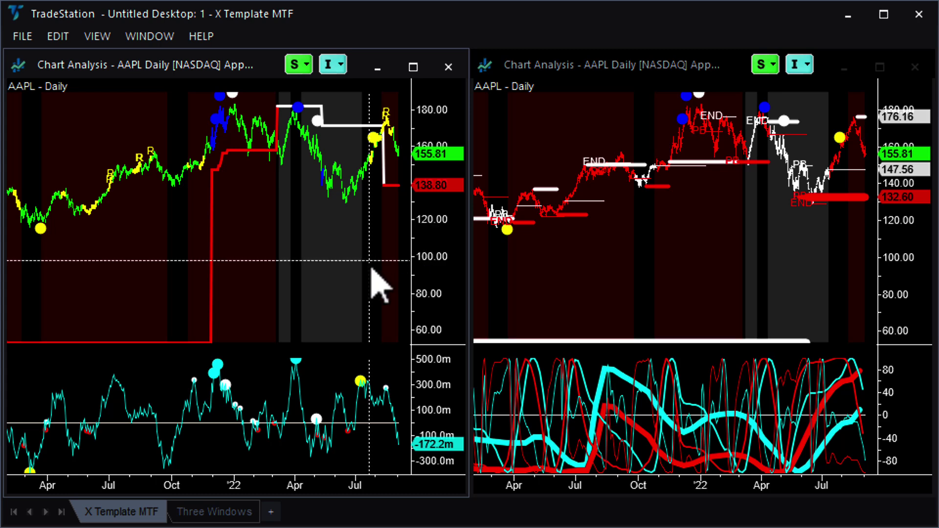
{"action": "scroll", "coordinate": [376, 287], "scroll_direction": "up", "scroll_amount": 2}
{"action": "scroll", "coordinate": [377, 286], "scroll_direction": "down", "scroll_amount": 2}
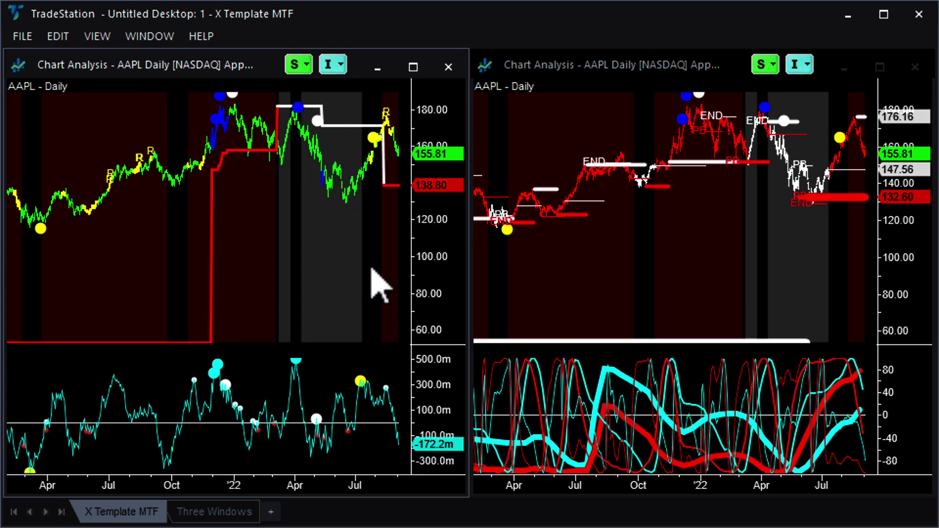
{"action": "scroll", "coordinate": [377, 286], "scroll_direction": "up", "scroll_amount": 2}
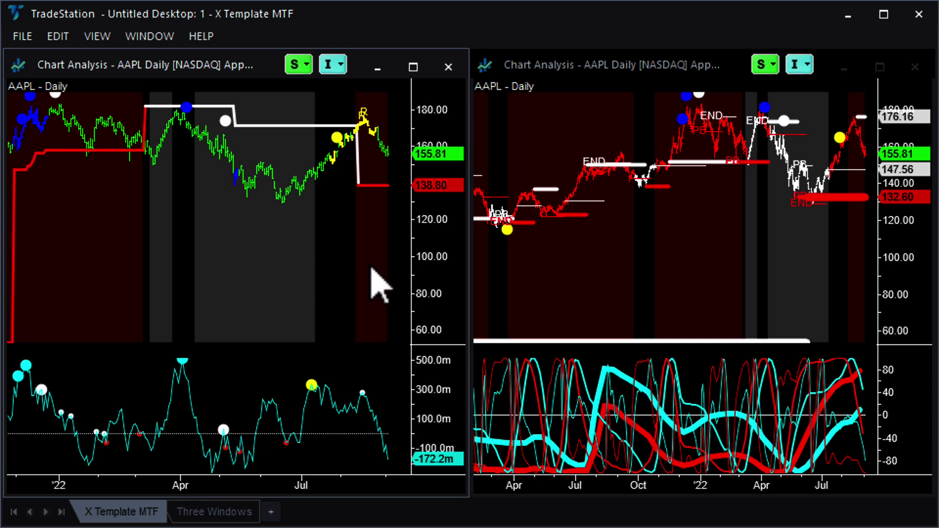
{"action": "scroll", "coordinate": [372, 270], "scroll_direction": "down", "scroll_amount": 2}
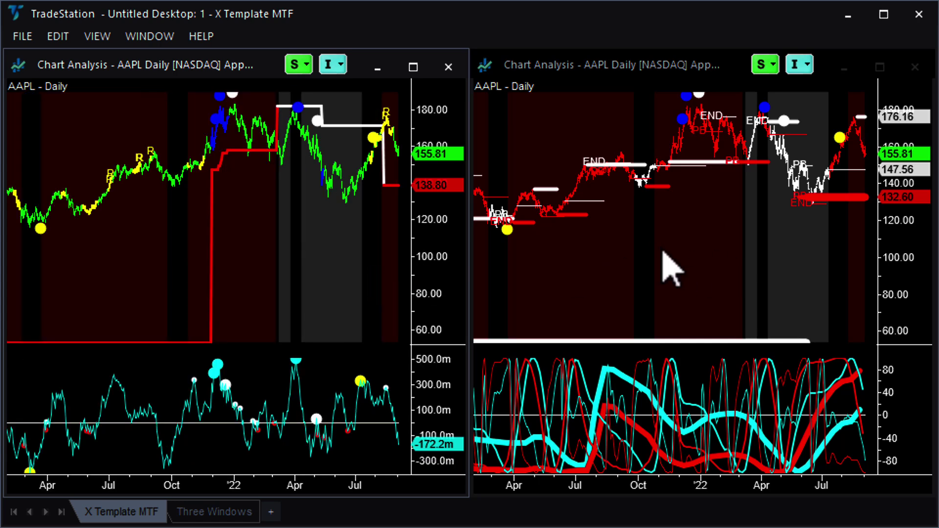
- Maximize the right AAPL chart, restore it to side-by-side, then select the left chart
{"action": "left_click", "coordinate": [656, 264]}
{"action": "scroll", "coordinate": [655, 265], "scroll_direction": "up", "scroll_amount": 2}
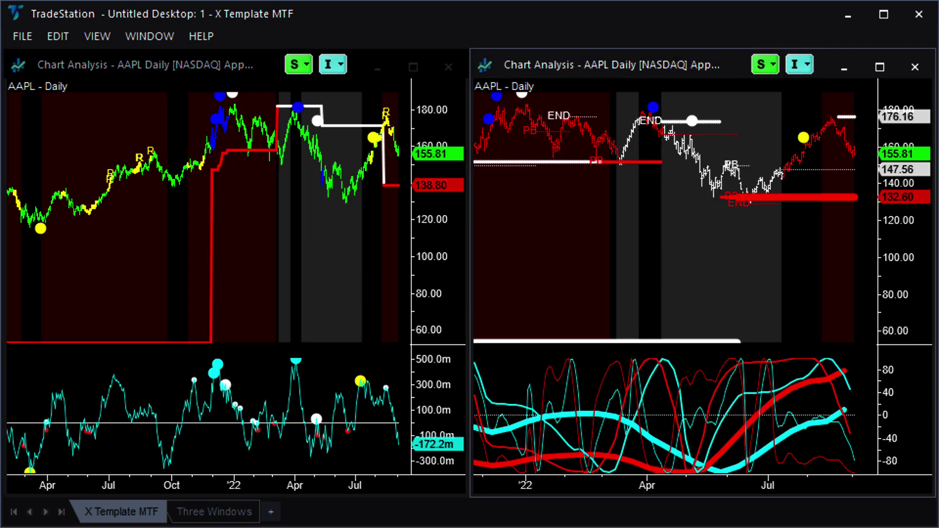
{"action": "left_click", "coordinate": [880, 67]}
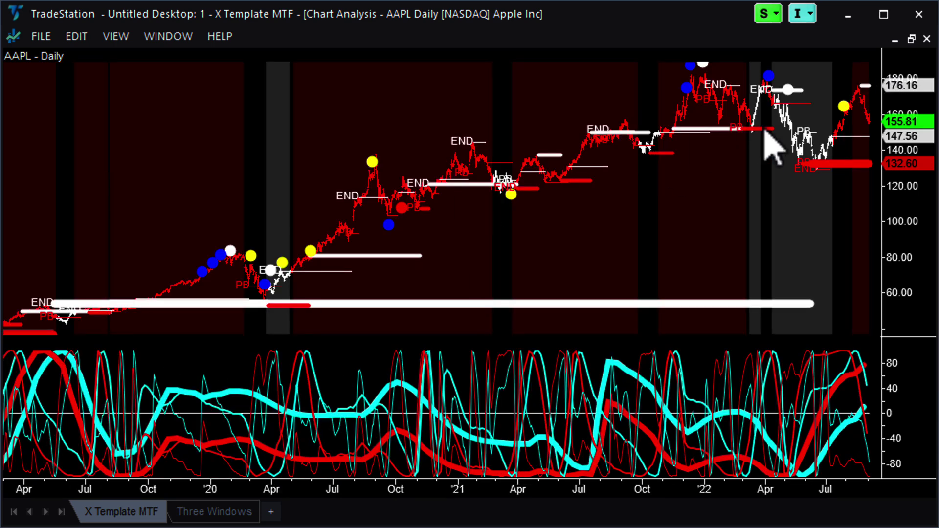
{"action": "scroll", "coordinate": [774, 148], "scroll_direction": "up", "scroll_amount": 2}
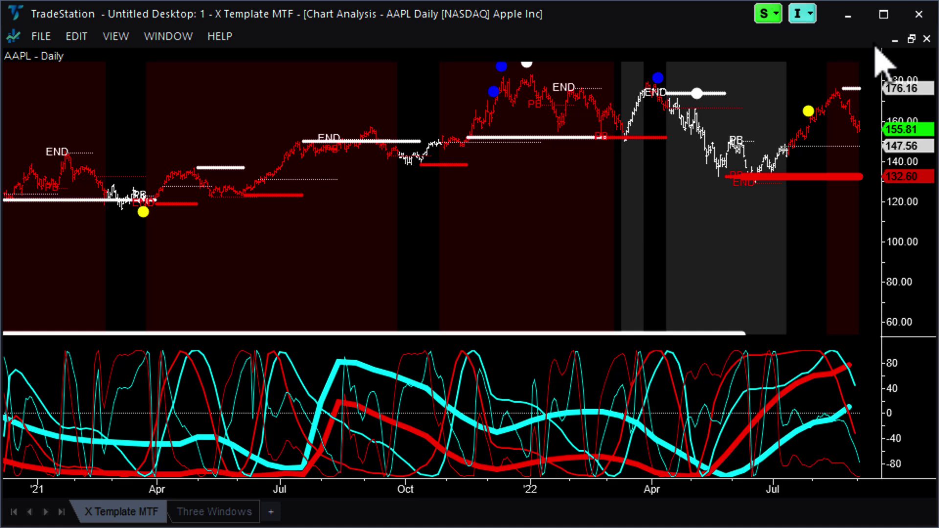
{"action": "left_click", "coordinate": [911, 39]}
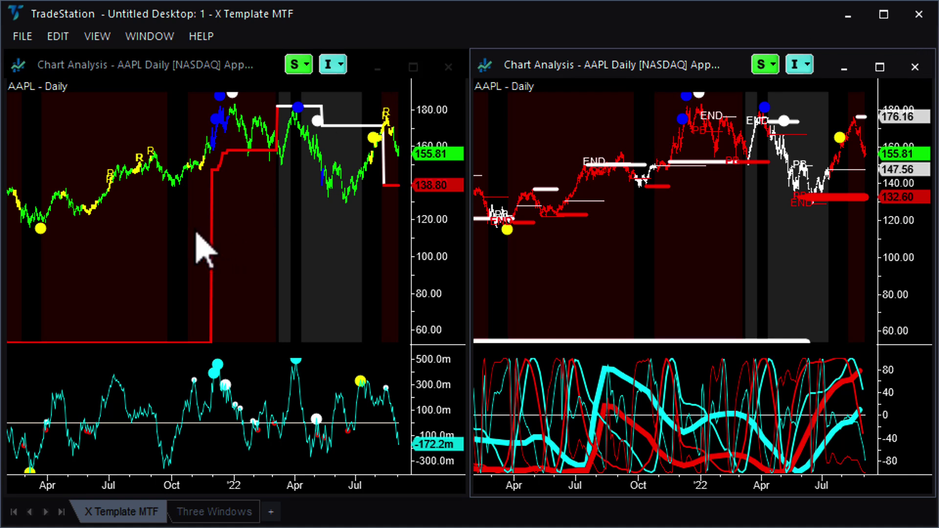
{"action": "left_click", "coordinate": [181, 237]}
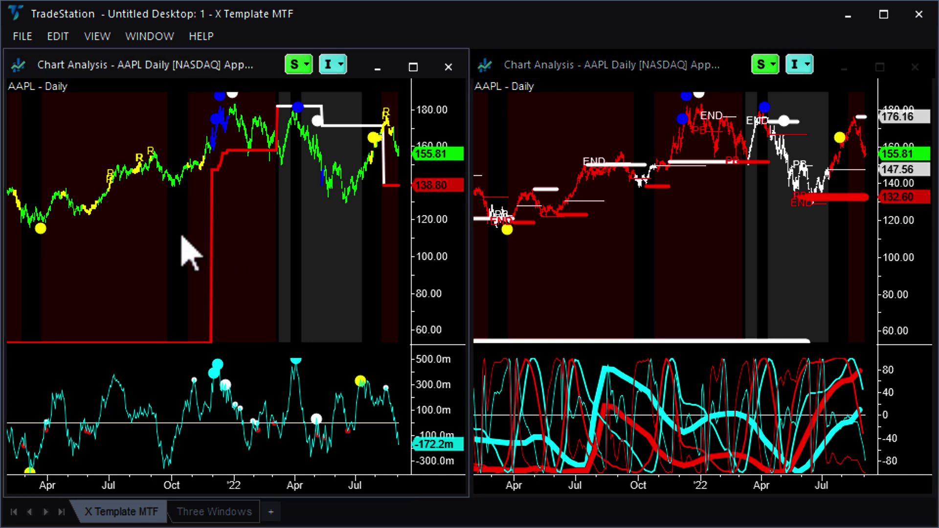
- Open Customize Symbol for the left AAPL chart and set its interval to Tick bars
{"action": "double_click", "coordinate": [182, 237]}
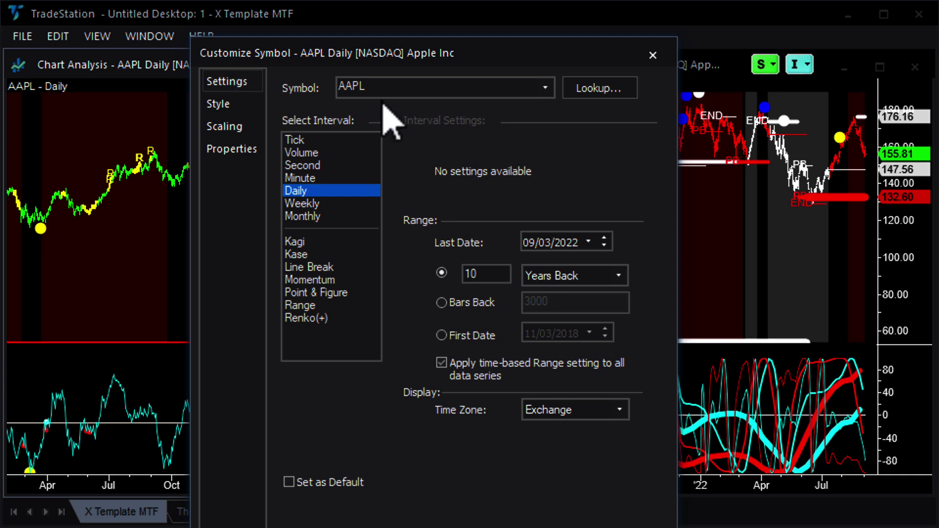
{"action": "left_click", "coordinate": [329, 142]}
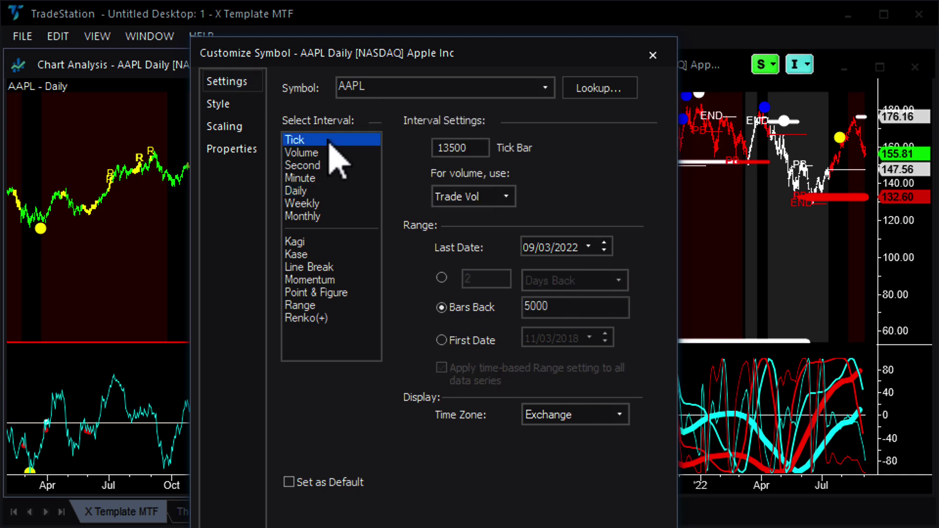
{"action": "left_click", "coordinate": [329, 179]}
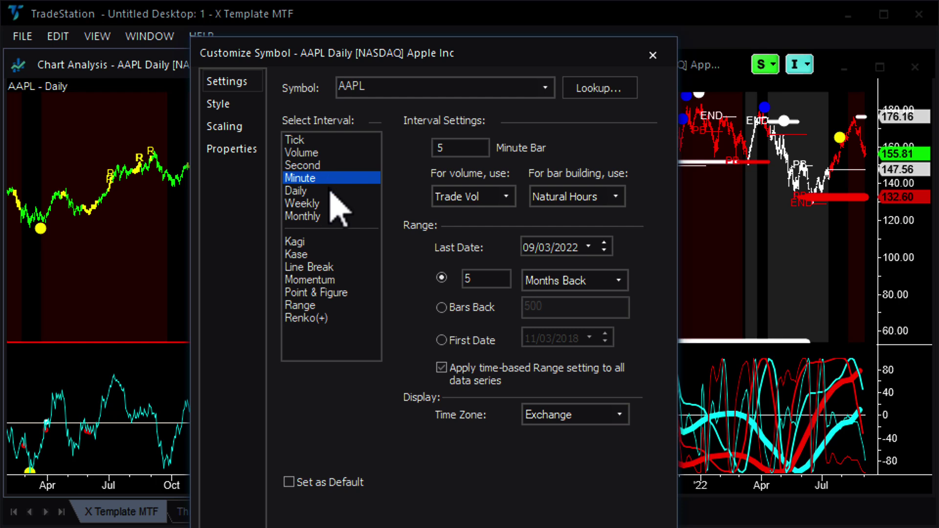
{"action": "left_click", "coordinate": [330, 191]}
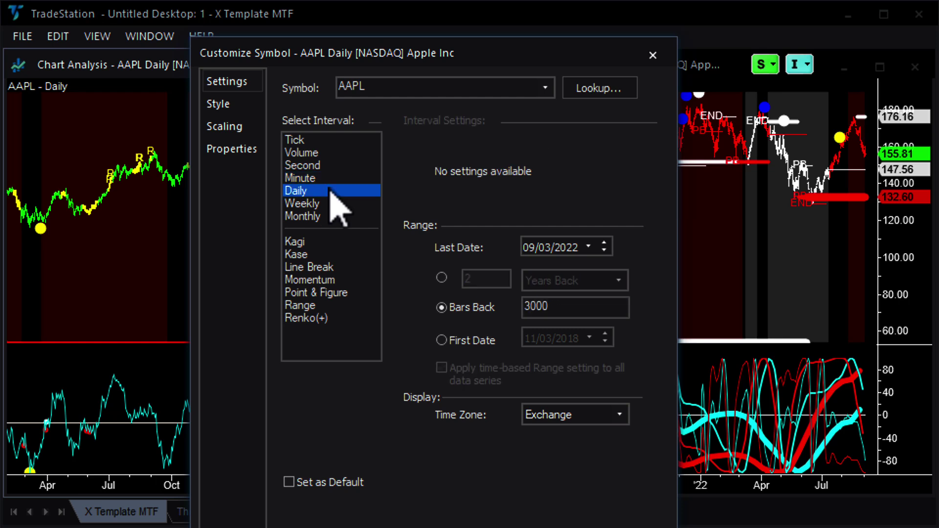
{"action": "left_click", "coordinate": [333, 141]}
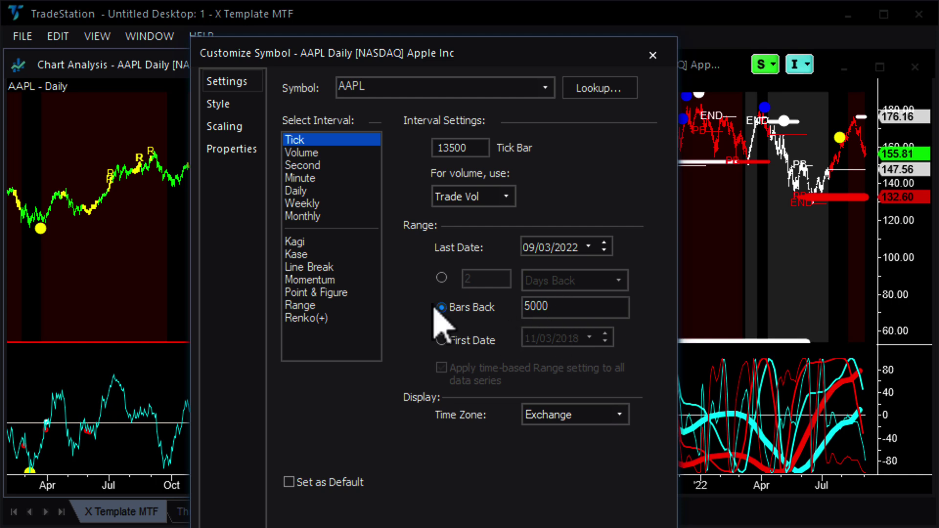
- Try the Minute interval with a bars-back count data range
{"action": "left_click", "coordinate": [321, 179]}
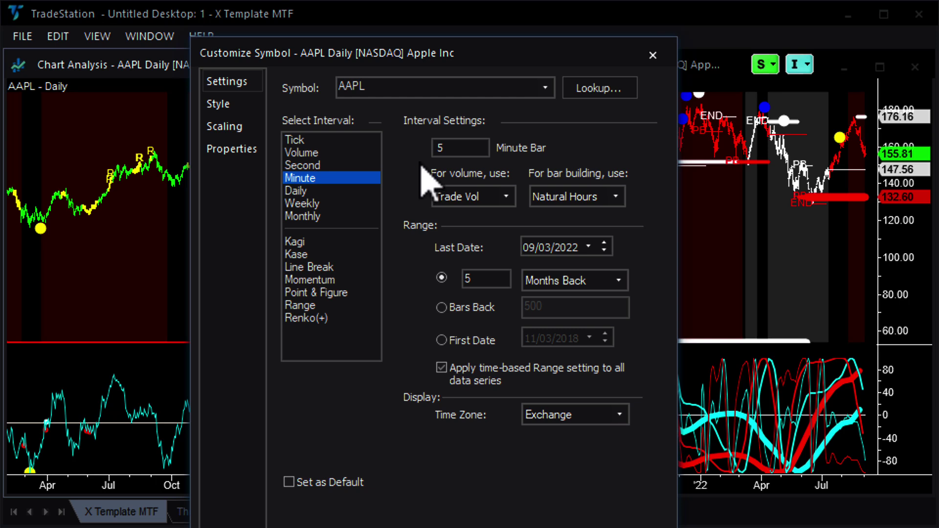
{"action": "left_click", "coordinate": [474, 308]}
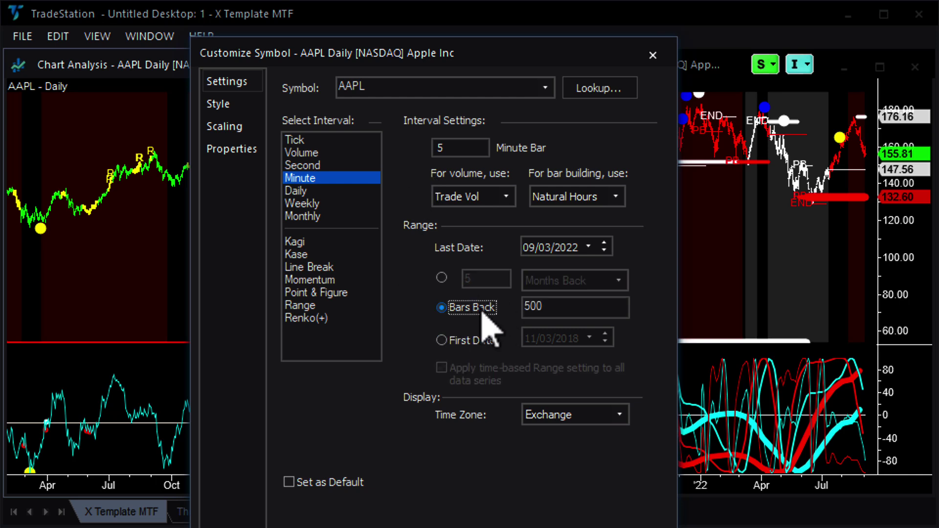
{"action": "left_click", "coordinate": [566, 311]}
{"action": "type", "text": "0"}
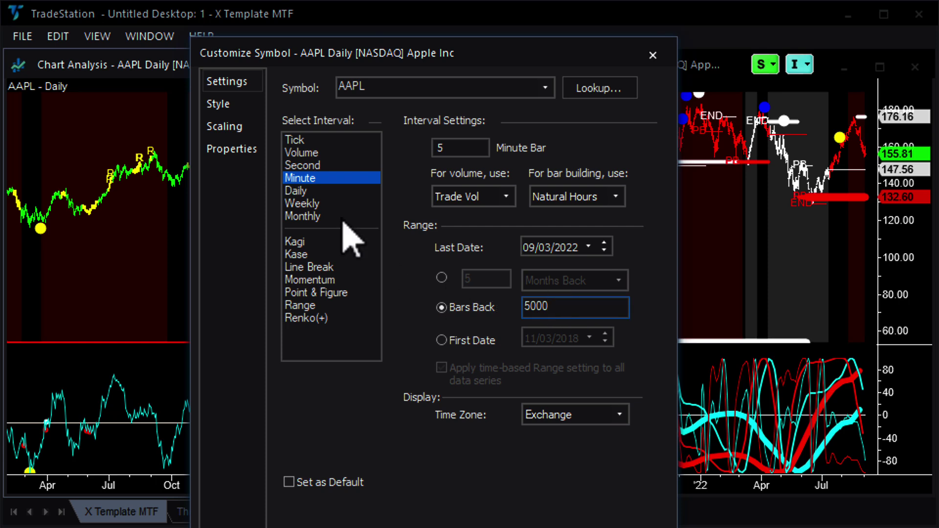
- Set the AAPL chart to Daily with a 20 Years Back range
{"action": "left_click", "coordinate": [312, 194]}
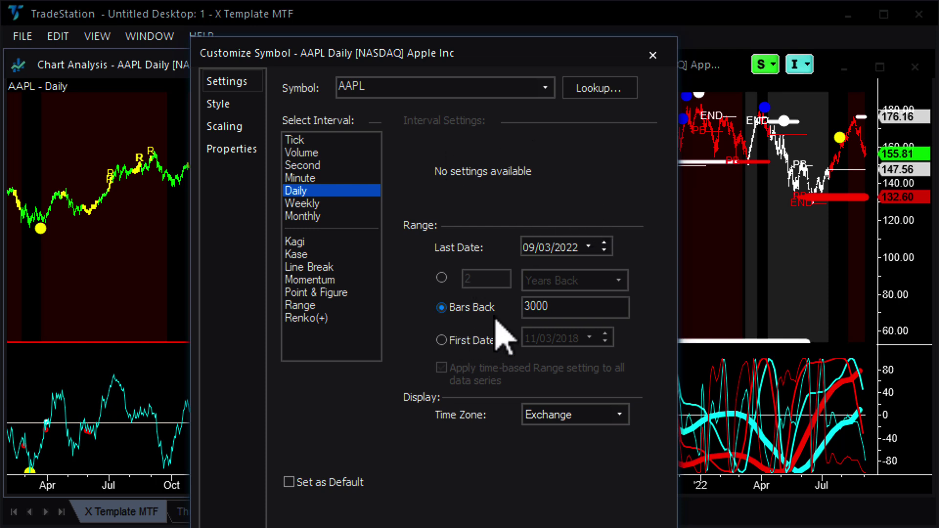
{"action": "left_click", "coordinate": [442, 278]}
{"action": "left_click", "coordinate": [495, 275]}
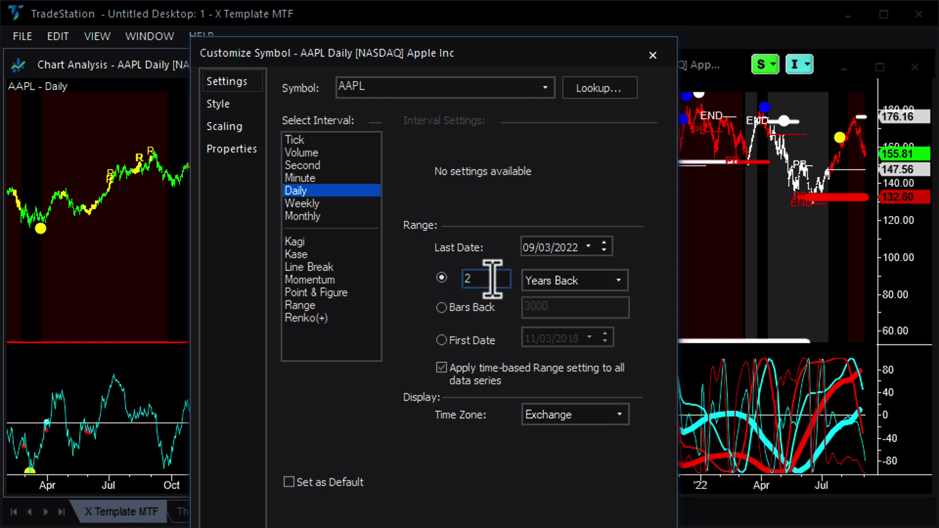
{"action": "type", "text": "0"}
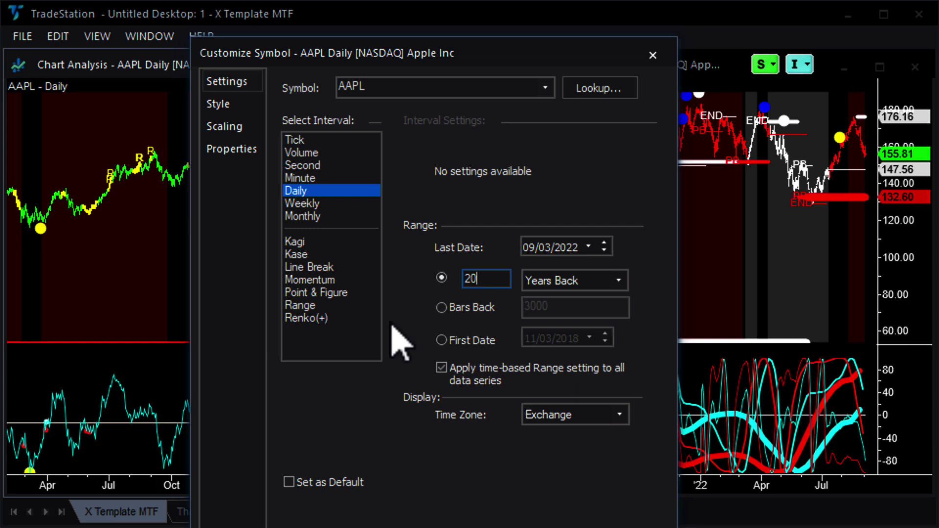
- Check the Tick interval options, keeping Trade Vol as the volume source
{"action": "left_click", "coordinate": [319, 143]}
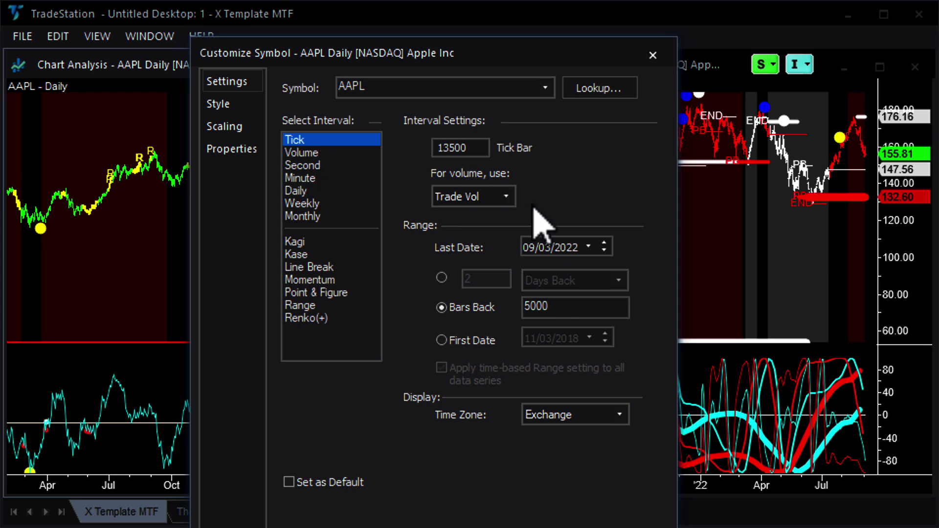
{"action": "left_click", "coordinate": [507, 197]}
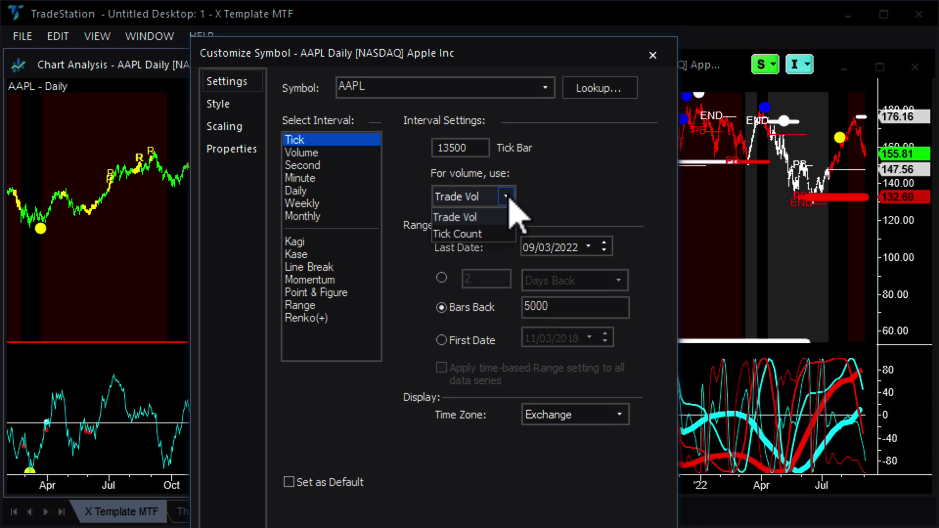
{"action": "left_click", "coordinate": [509, 198]}
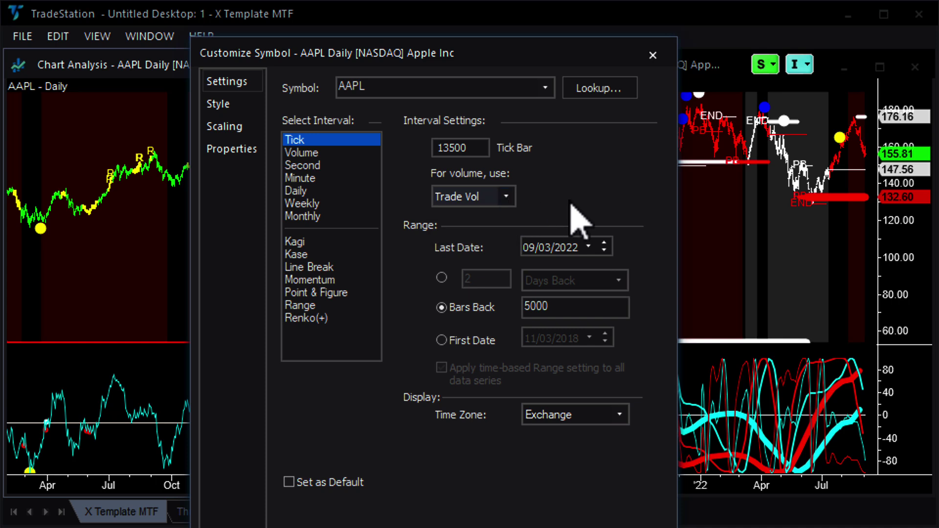
- Set 5-minute bars built on Session Hours, keeping the Exchange time zone
{"action": "left_click", "coordinate": [322, 180]}
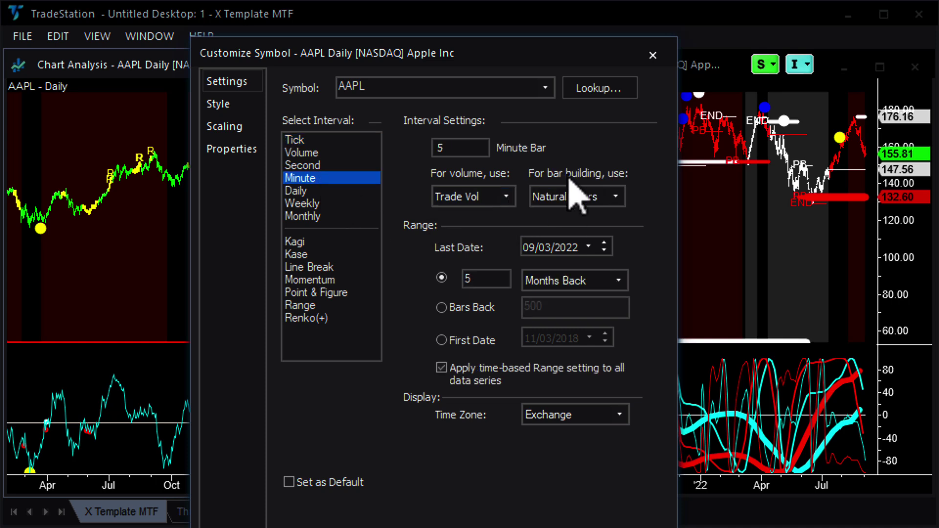
{"action": "left_click", "coordinate": [616, 197]}
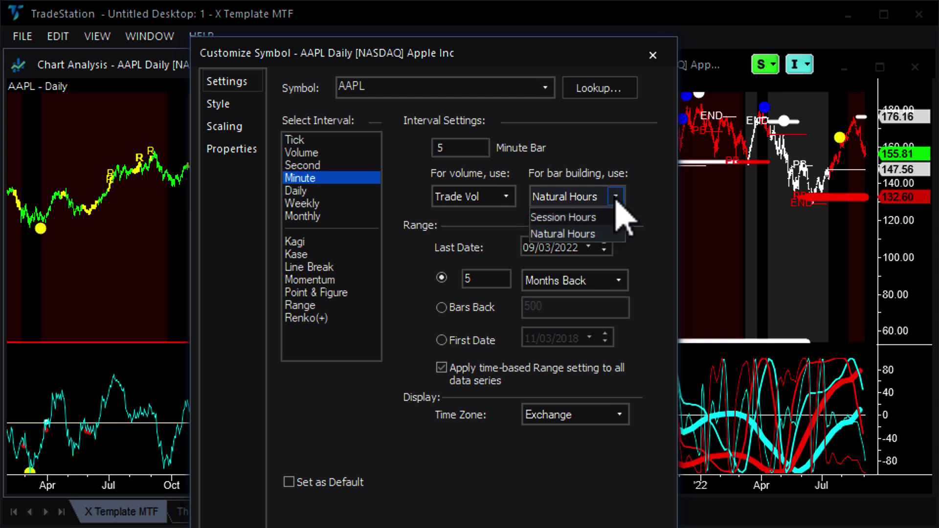
{"action": "left_click", "coordinate": [605, 221]}
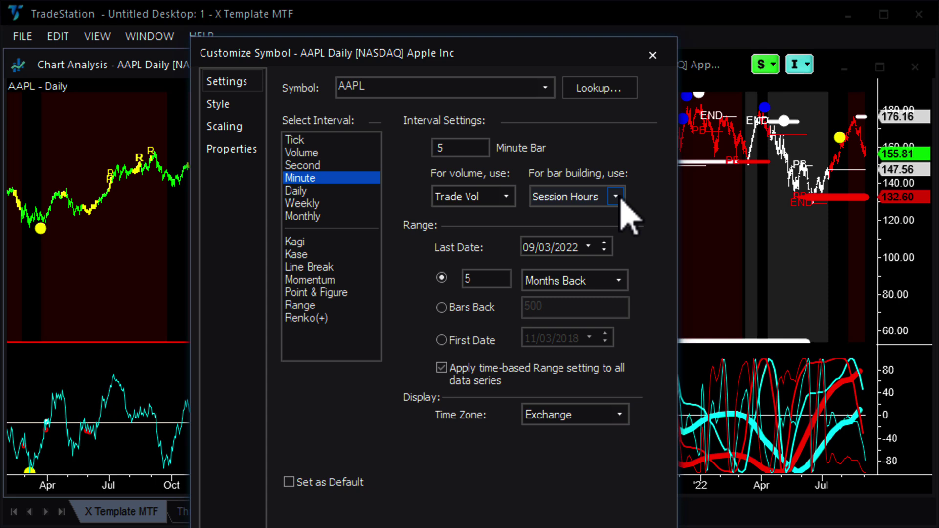
{"action": "left_click", "coordinate": [618, 199]}
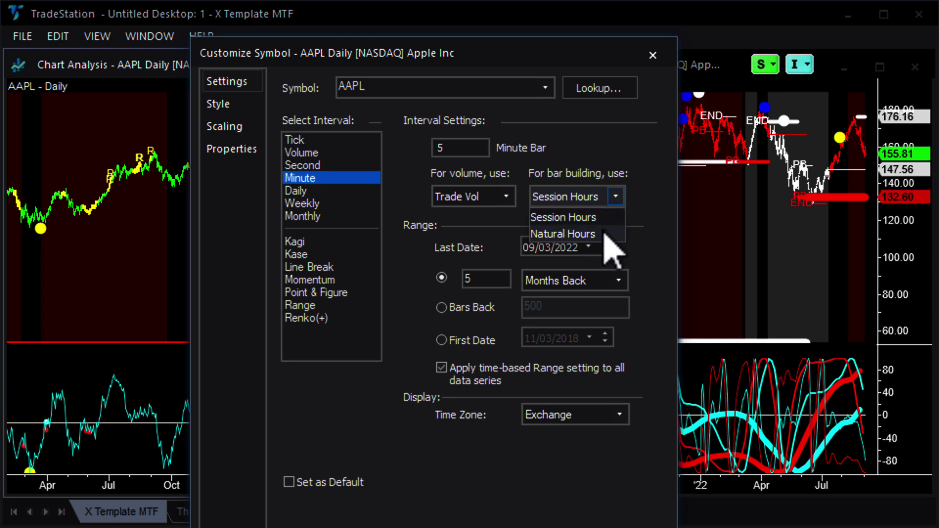
{"action": "left_click", "coordinate": [617, 196]}
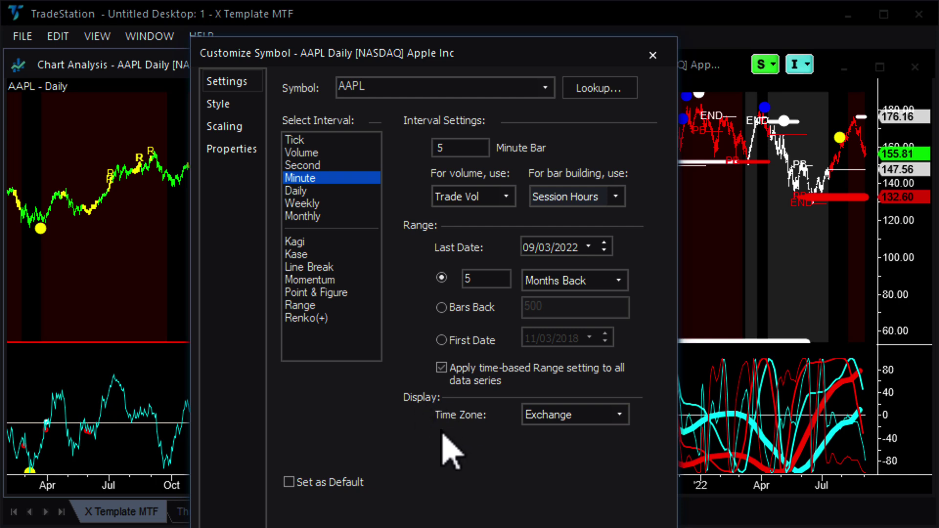
{"action": "left_click", "coordinate": [617, 416]}
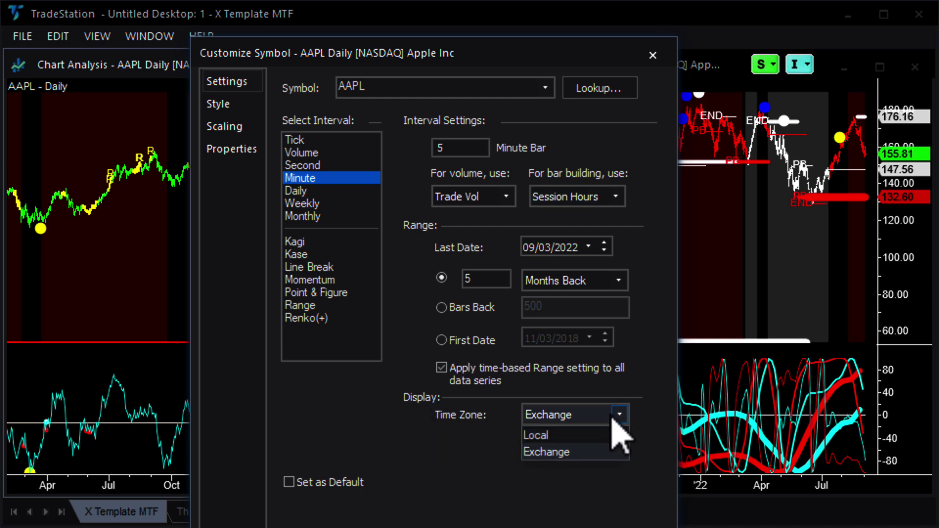
{"action": "left_click", "coordinate": [595, 457]}
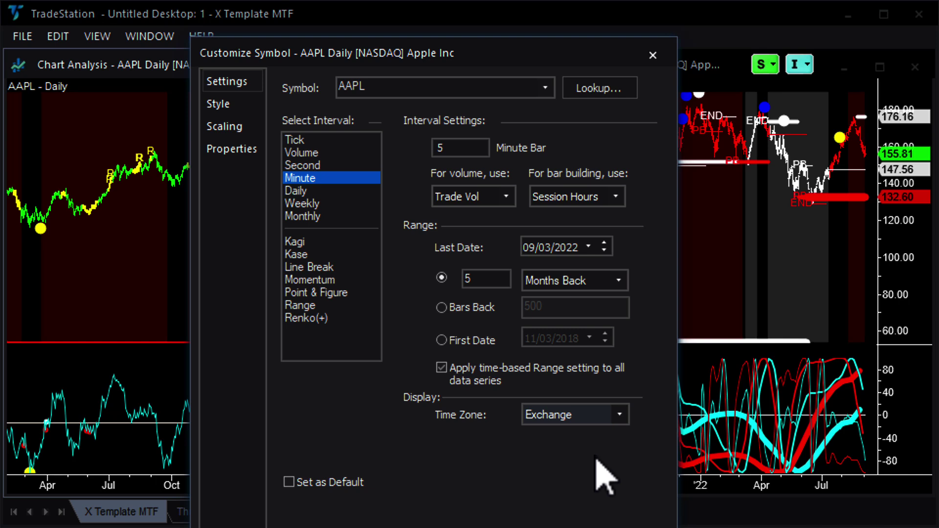
- Enable Sub-graph Margins of Lower 5% and Upper 5% on the Scaling settings
{"action": "left_click", "coordinate": [231, 112]}
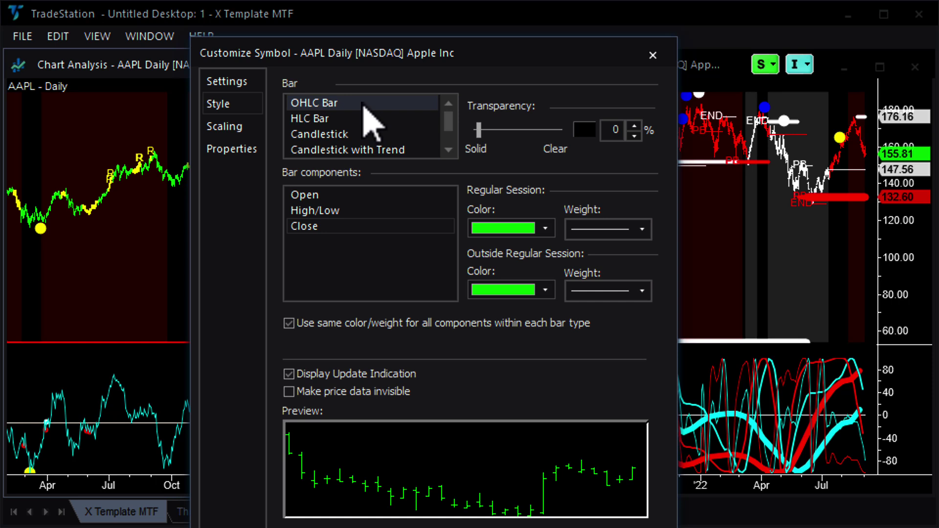
{"action": "left_click", "coordinate": [225, 127]}
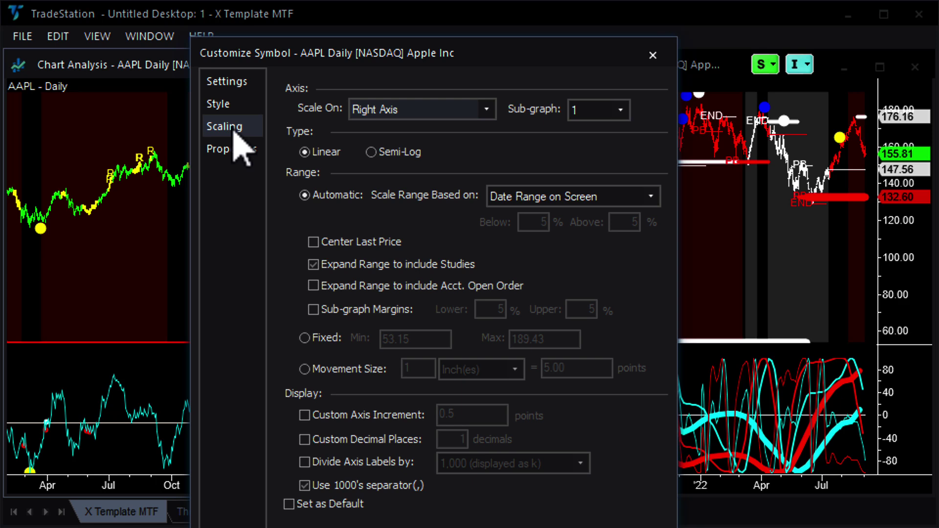
{"action": "left_click", "coordinate": [346, 312]}
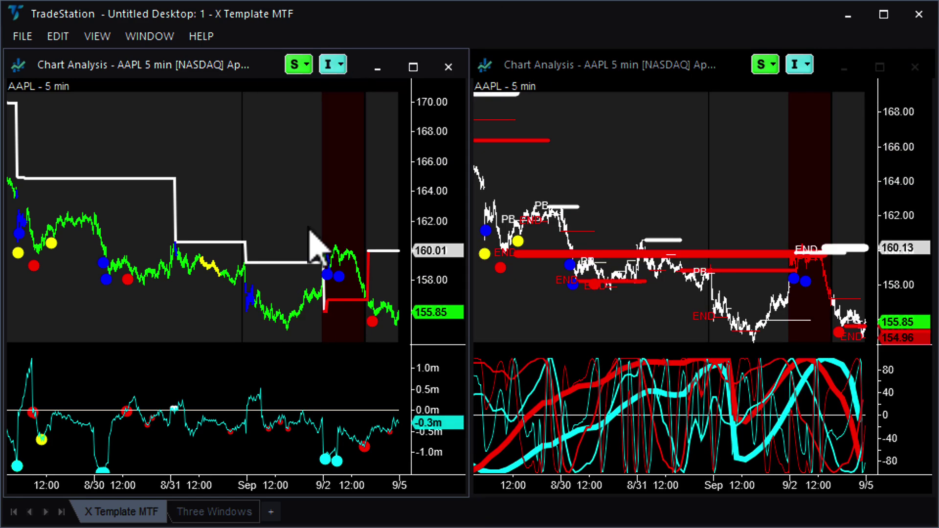
- Switch the linked AAPL charts to Daily bars and confirm the 5% scaling margins remain
{"action": "double_click", "coordinate": [314, 244]}
{"action": "left_click", "coordinate": [320, 192]}
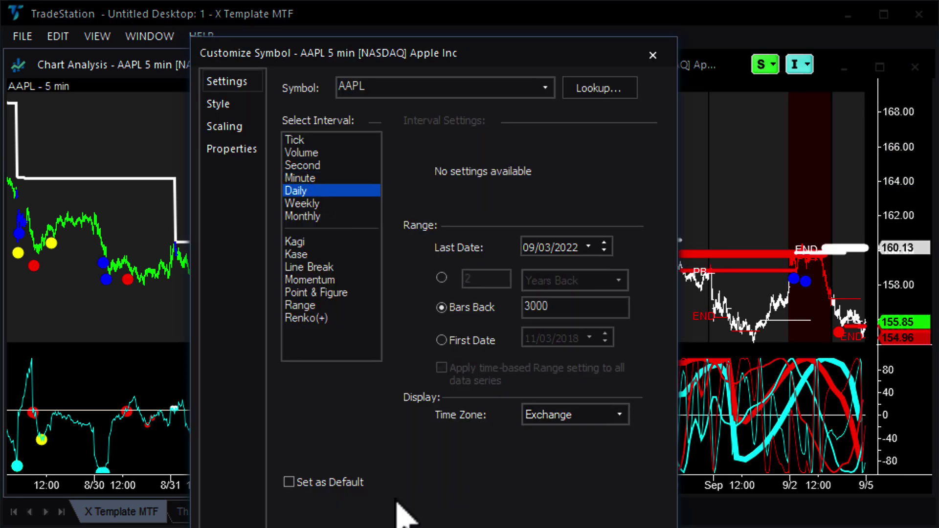
{"action": "key", "text": "Return"}
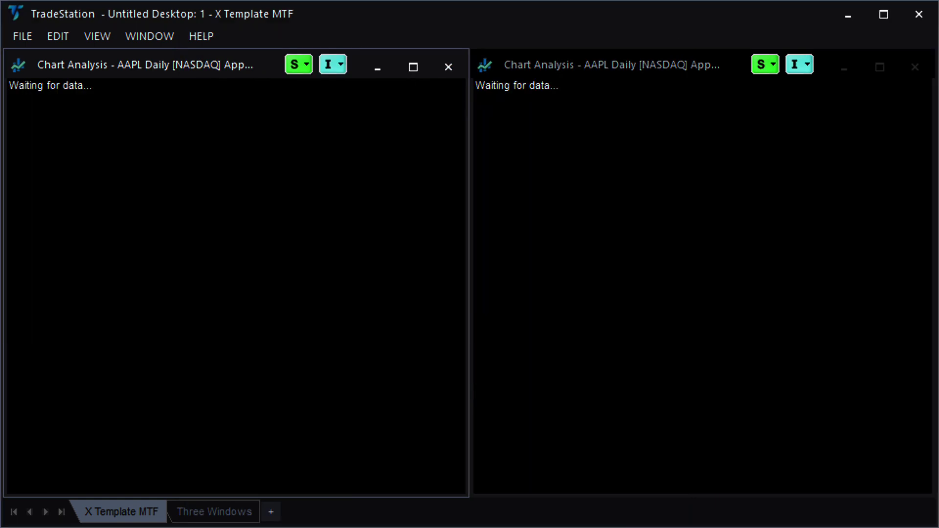
{"action": "double_click", "coordinate": [384, 250]}
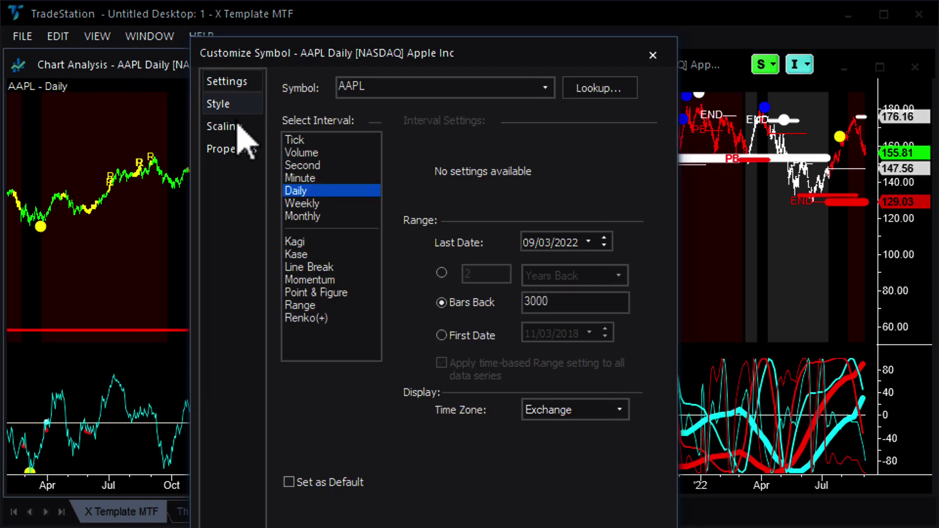
{"action": "left_click", "coordinate": [238, 128]}
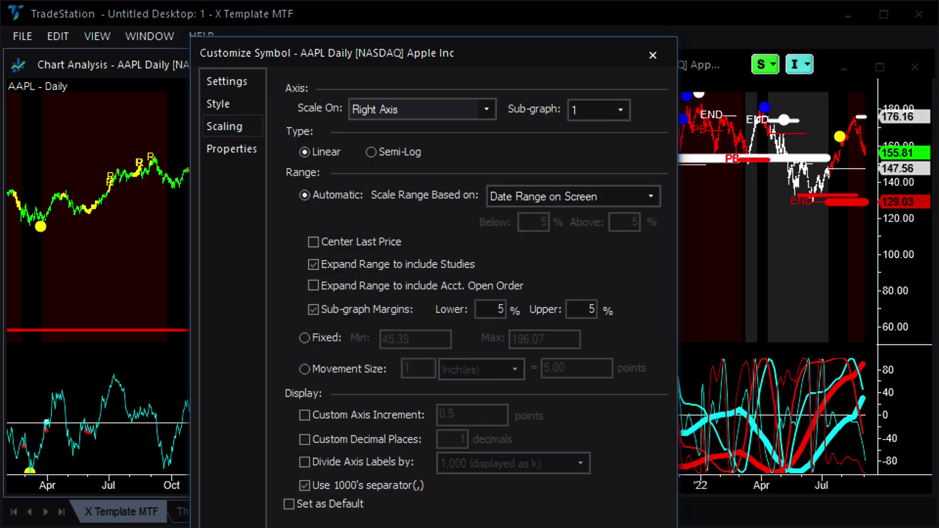
{"action": "key", "text": "Return"}
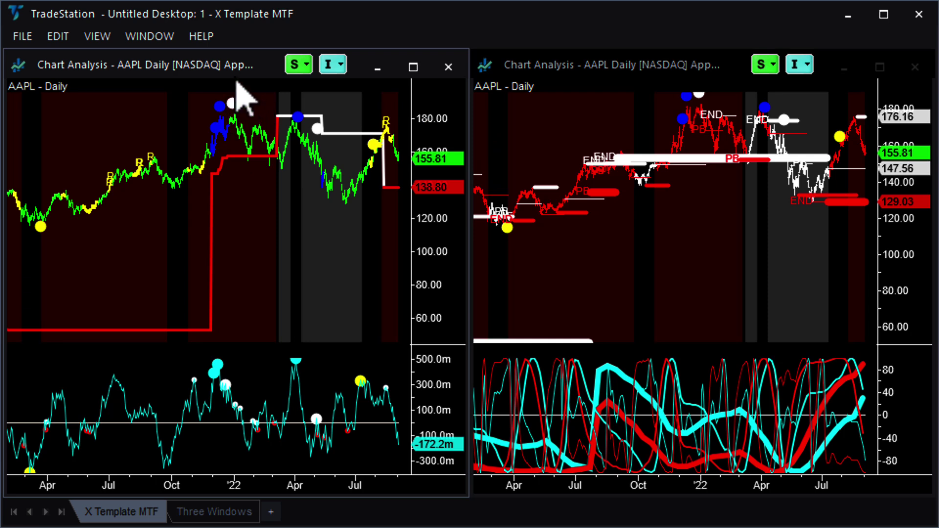
- Open the AAPL Properties page and view the Monday–Friday 9:30 AM–4:00 PM sessions
{"action": "double_click", "coordinate": [236, 82]}
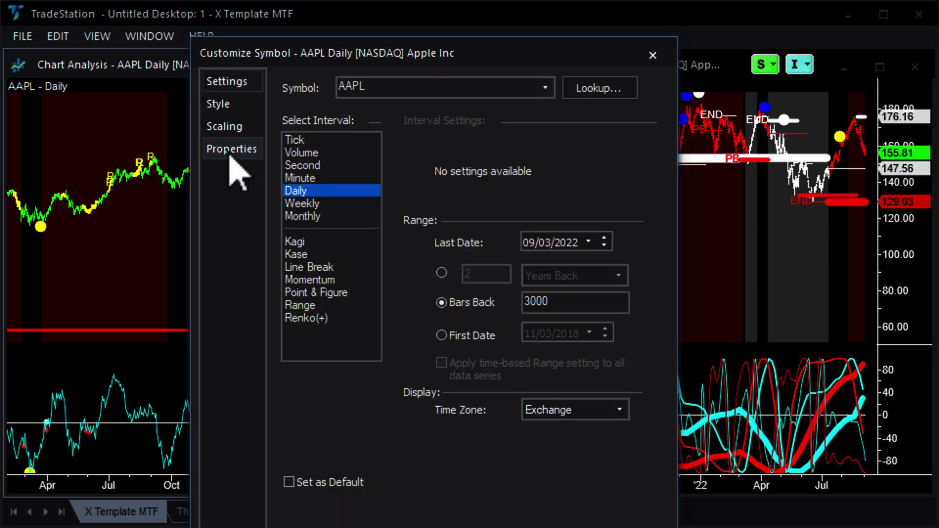
{"action": "left_click", "coordinate": [226, 128]}
{"action": "left_click", "coordinate": [236, 155]}
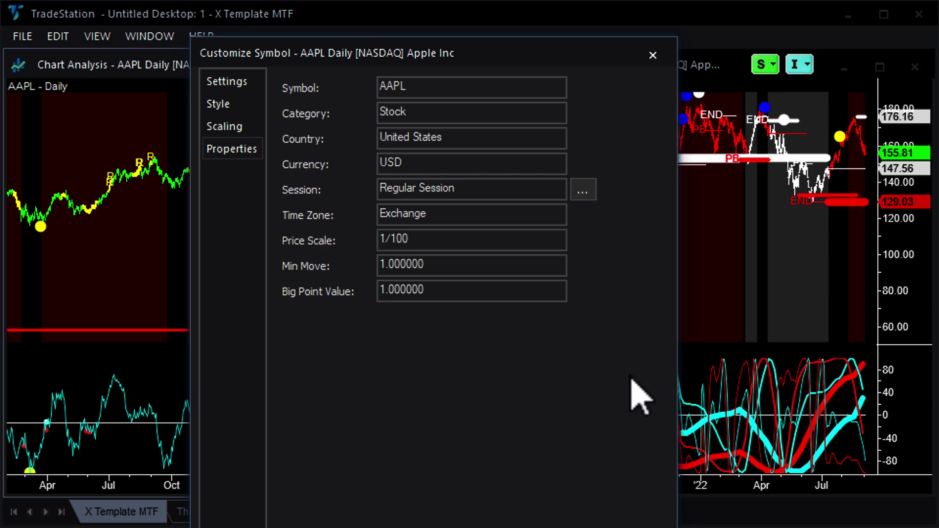
{"action": "left_click", "coordinate": [584, 192]}
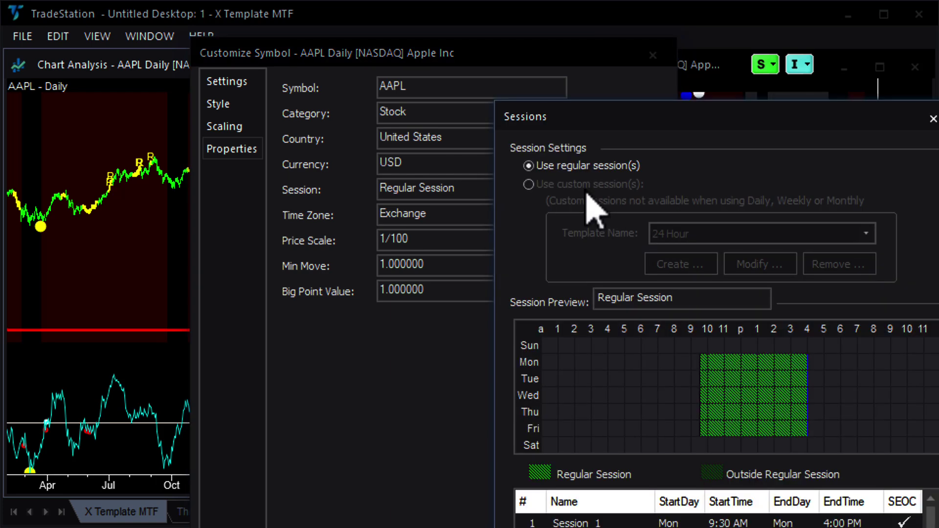
{"action": "left_click_drag", "start_coordinate": [713, 122], "coordinate": [681, 92]}
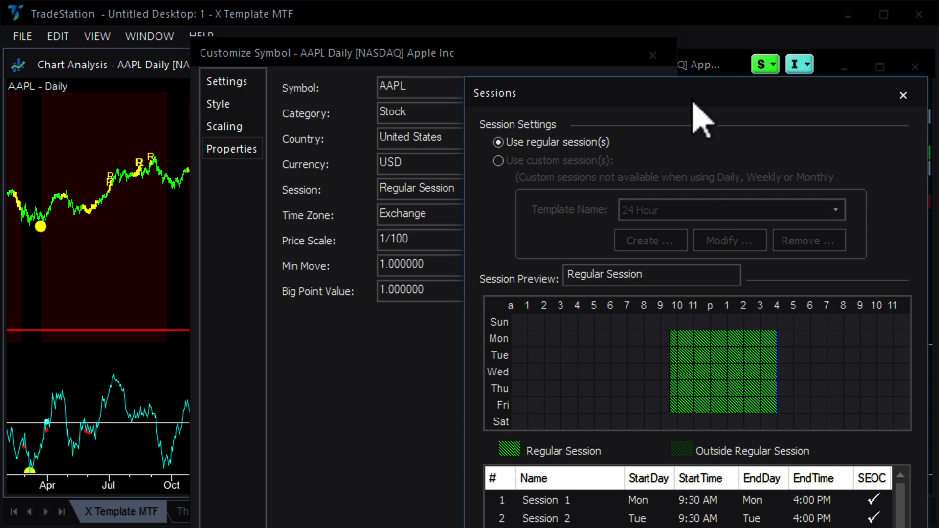
{"action": "left_click_drag", "start_coordinate": [698, 108], "coordinate": [619, 17]}
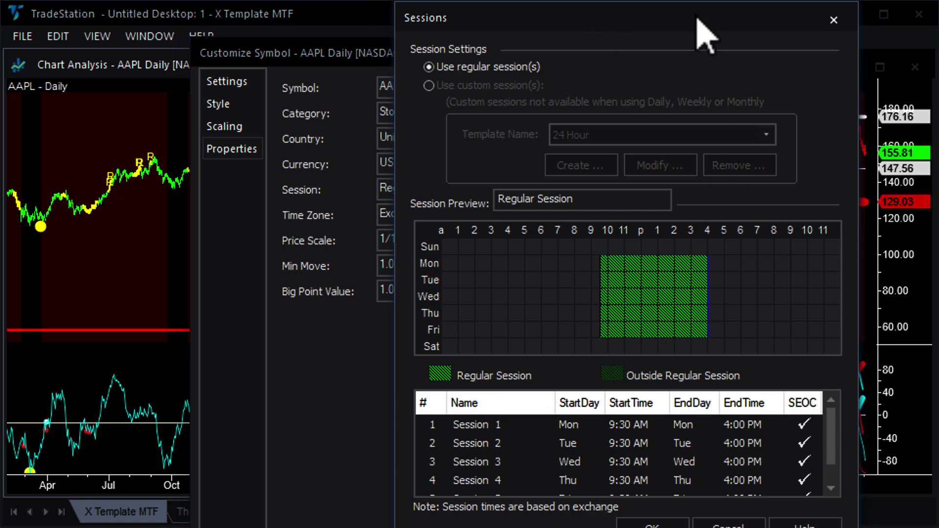
{"action": "left_click_drag", "start_coordinate": [695, 12], "coordinate": [691, 105]}
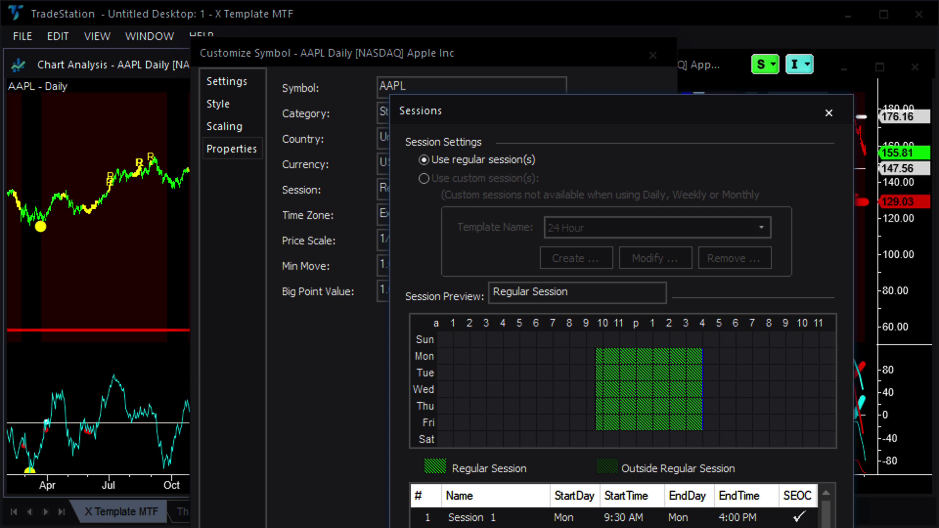
- Close the Sessions window and apply the Regular Session properties to the AAPL chart
{"action": "key", "text": "Escape"}
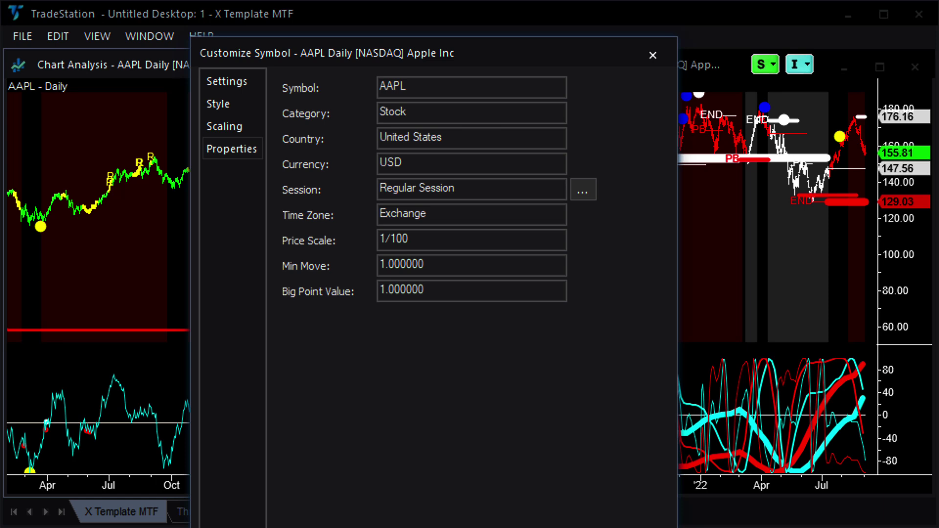
{"action": "key", "text": "Return"}
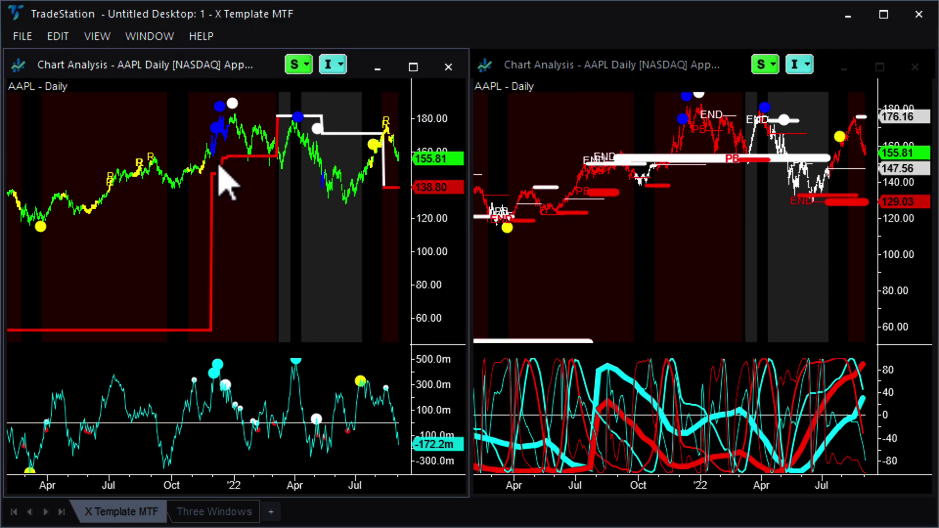
- Open Hot Keys from the chart's Settings menu and move the dialog to the centre-left
{"action": "right_click", "coordinate": [186, 224]}
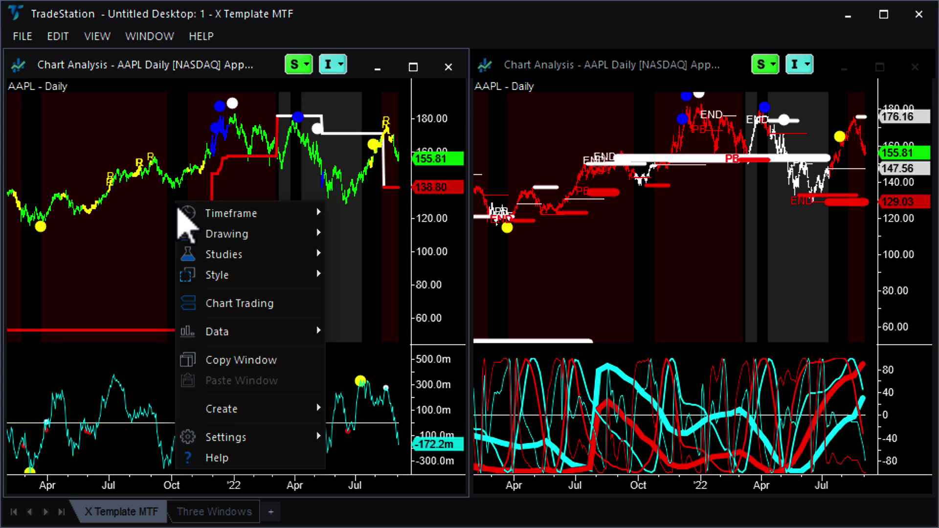
{"action": "mouse_move", "coordinate": [251, 440]}
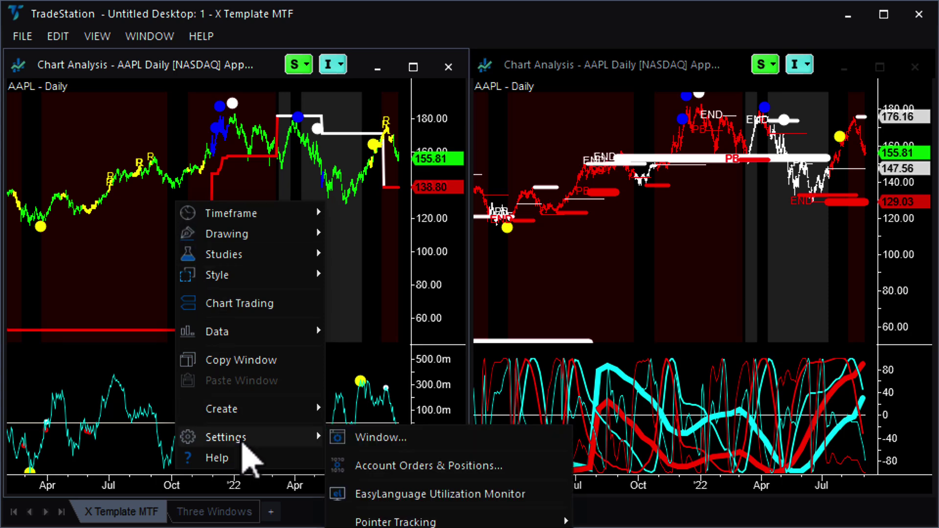
{"action": "right_click", "coordinate": [177, 102]}
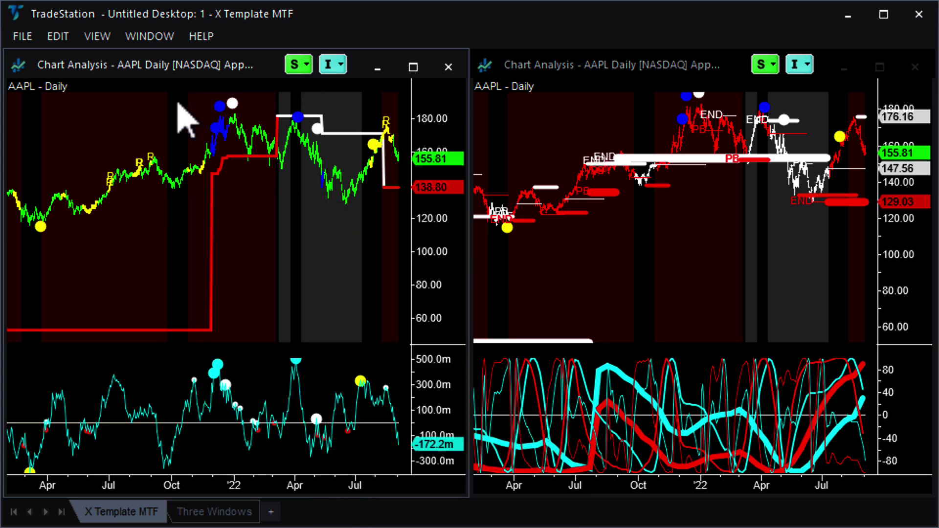
{"action": "mouse_move", "coordinate": [245, 337]}
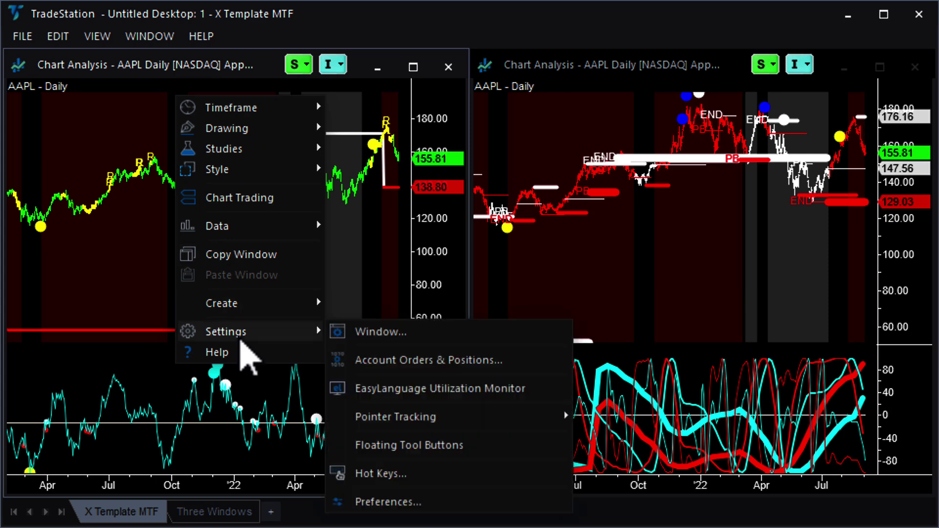
{"action": "left_click", "coordinate": [381, 473]}
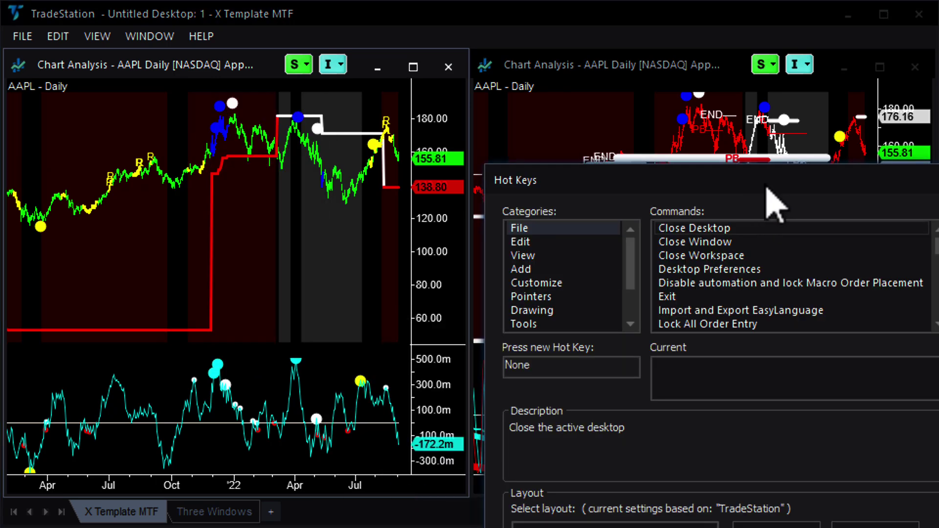
{"action": "left_click_drag", "start_coordinate": [761, 182], "coordinate": [463, 105]}
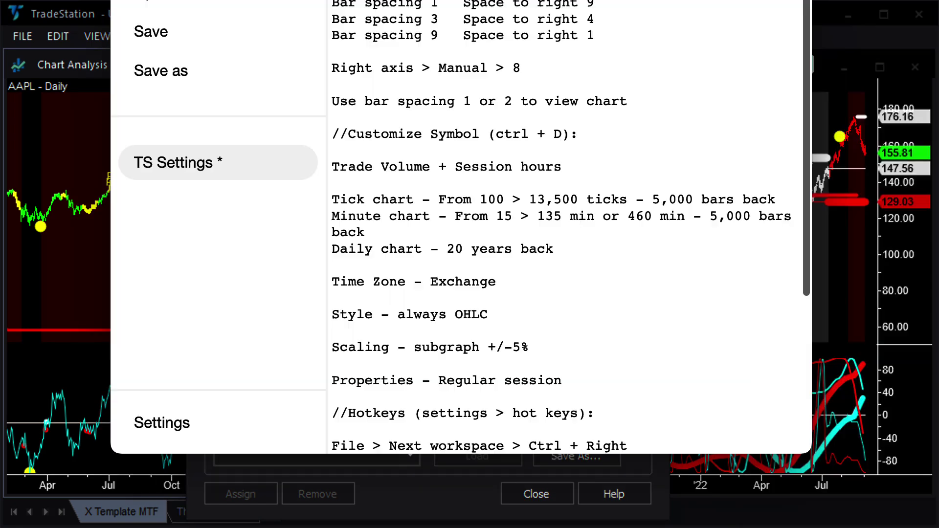
- Scroll the TS Settings notes down toward the //Hotkeys section
{"action": "scroll", "coordinate": [681, 151], "scroll_direction": "down", "scroll_amount": 4}
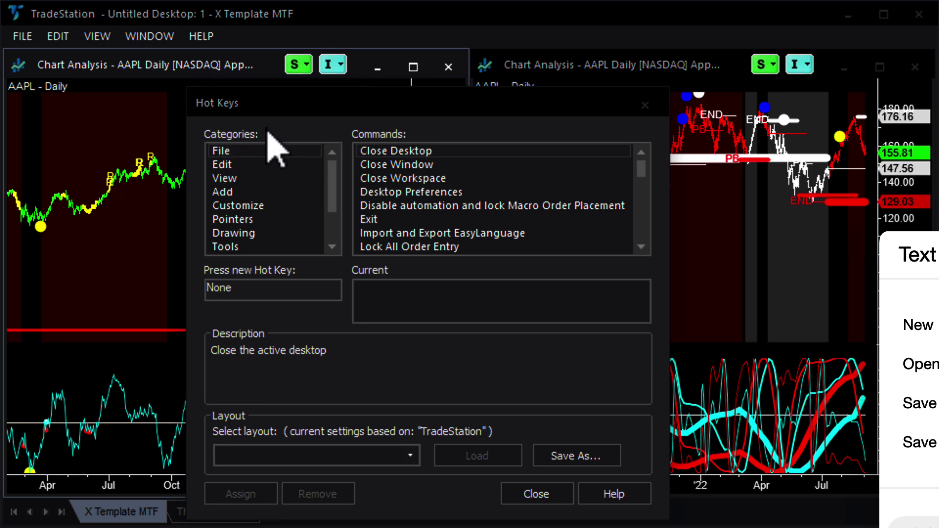
- Verify that File > Next Workspace already uses End and Ctrl+Right, then close Hot Keys
{"action": "left_click", "coordinate": [262, 151]}
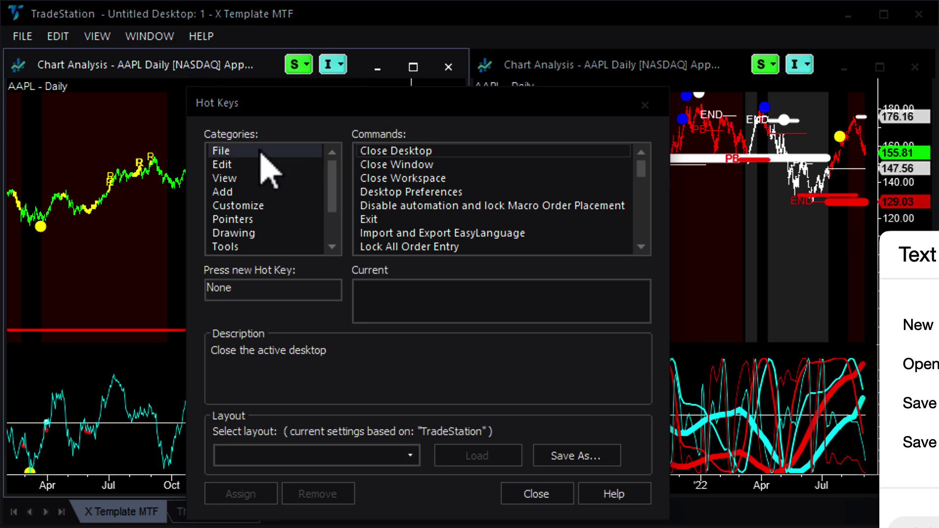
{"action": "left_click", "coordinate": [534, 196]}
{"action": "key", "text": "Down"}
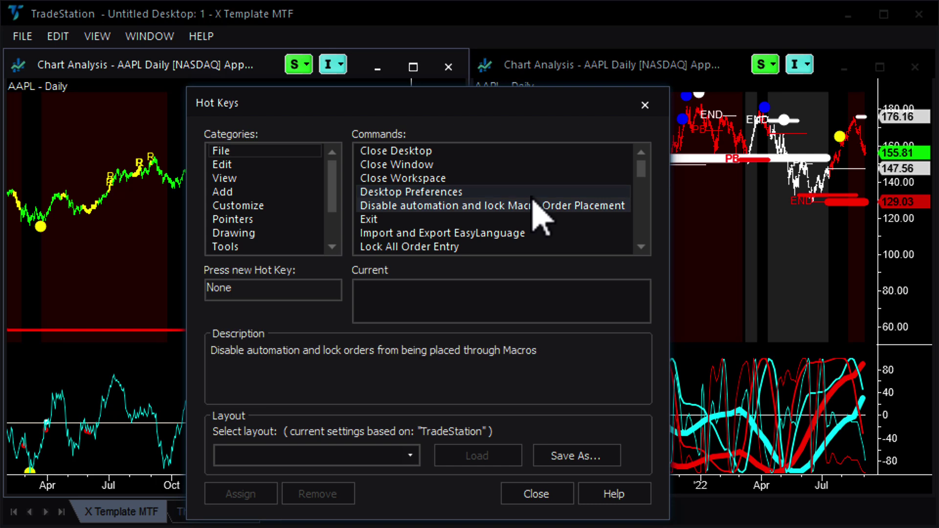
{"action": "key", "text": "Down"}
{"action": "key", "text": "Down"}
{"action": "key", "text": "Down"}
{"action": "key", "text": "Down"}
{"action": "key", "text": "Down"}
{"action": "key", "text": "Down"}
{"action": "key", "text": "Down"}
{"action": "key", "text": "Down"}
{"action": "key", "text": "Down"}
{"action": "key", "text": "Down"}
{"action": "key", "text": "Down"}
{"action": "key", "text": "Down"}
{"action": "key", "text": "Down"}
{"action": "key", "text": "Down"}
{"action": "key", "text": "Down"}
{"action": "key", "text": "Down"}
{"action": "key", "text": "Down"}
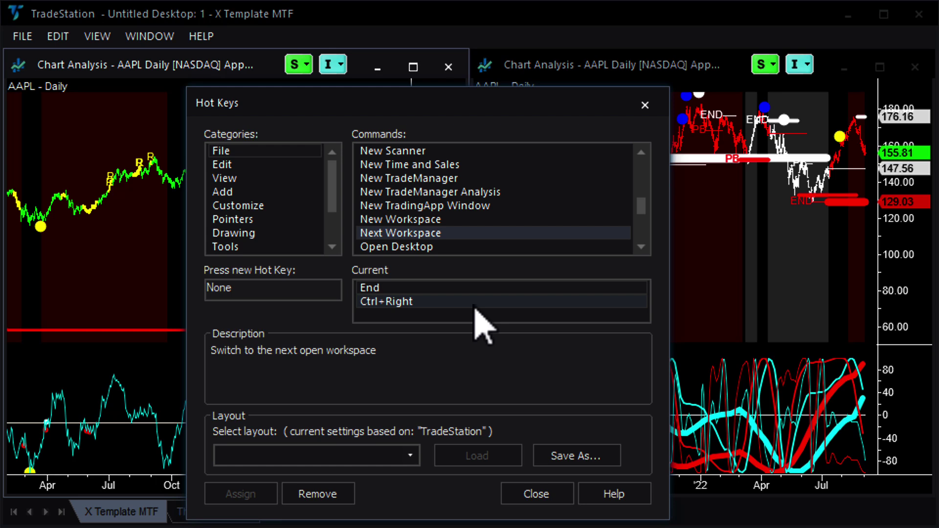
{"action": "left_click", "coordinate": [531, 497]}
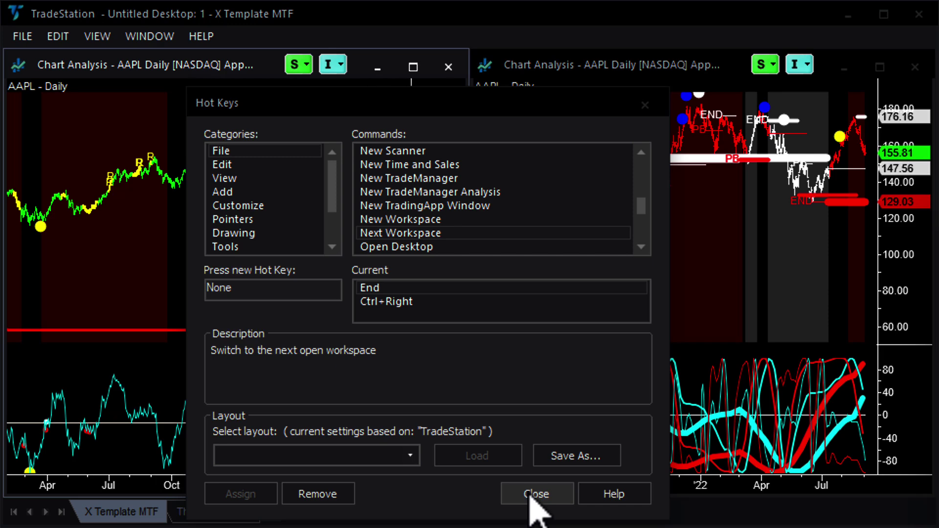
{"action": "left_click", "coordinate": [537, 494]}
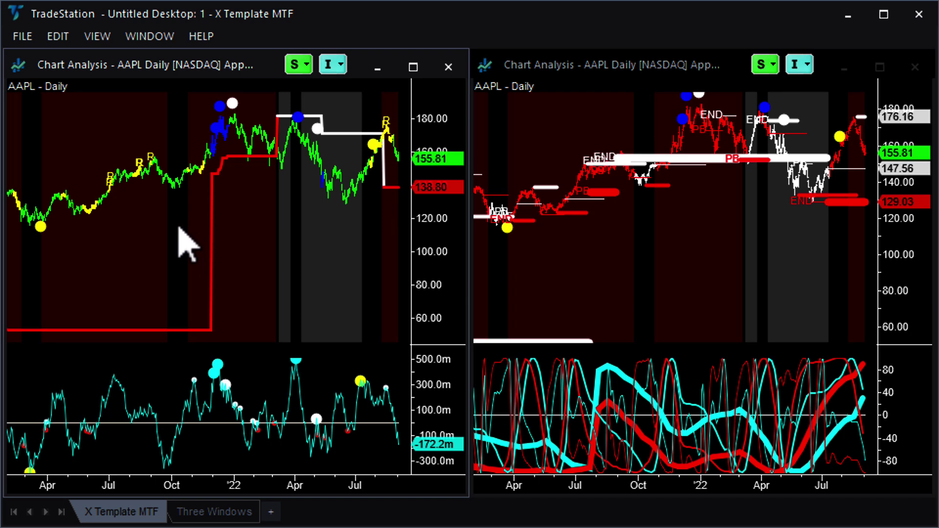
- Activate the right chart, then use Ctrl+Tab twice to switch focus to the left chart and back
{"action": "left_click", "coordinate": [647, 251]}
{"action": "key", "text": "ctrl+Tab"}
{"action": "key", "text": "ctrl+Tab"}
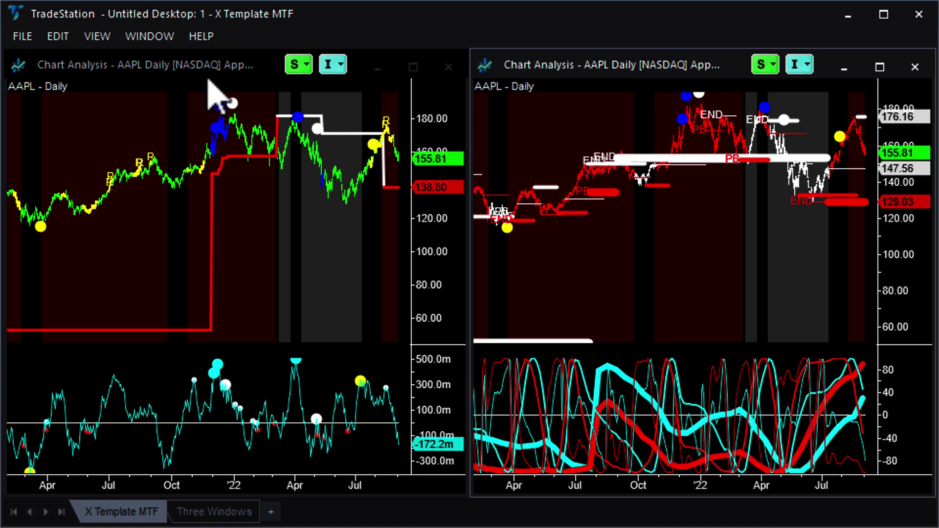
{"action": "key", "text": "ctrl+Tab"}
{"action": "key", "text": "ctrl+Tab"}
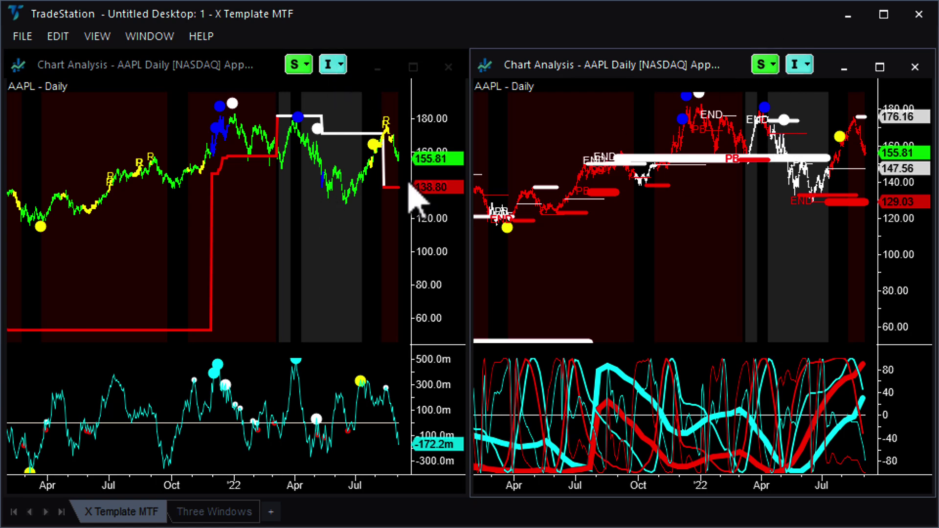
{"action": "left_click", "coordinate": [309, 68]}
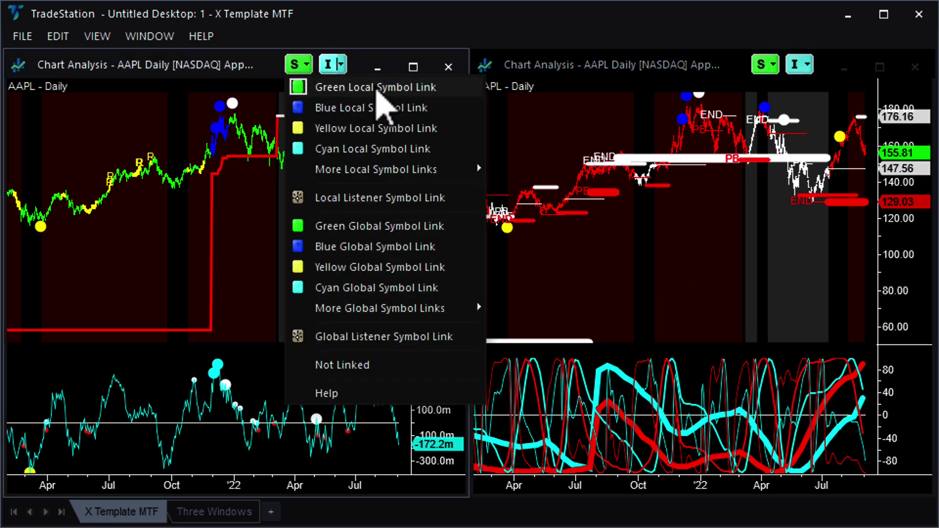
{"action": "left_click", "coordinate": [773, 66]}
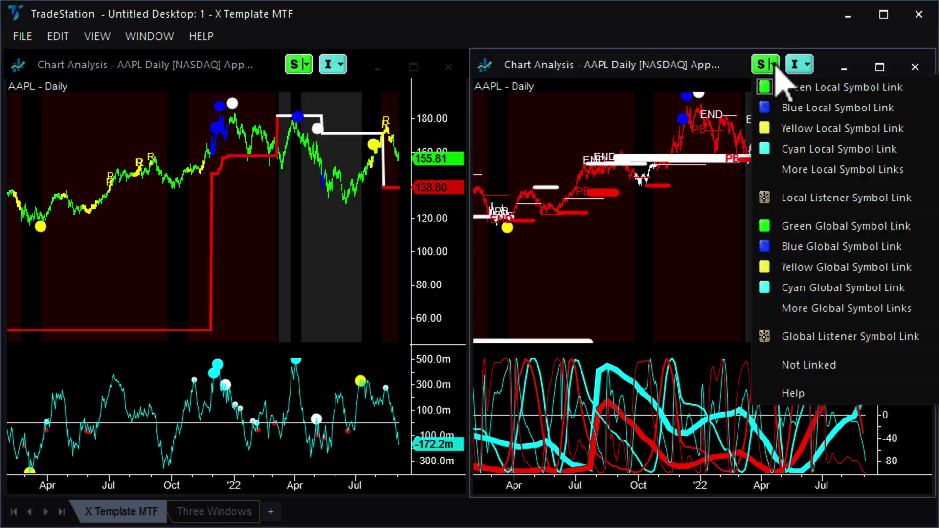
{"action": "left_click", "coordinate": [342, 66]}
{"action": "left_click", "coordinate": [342, 66]}
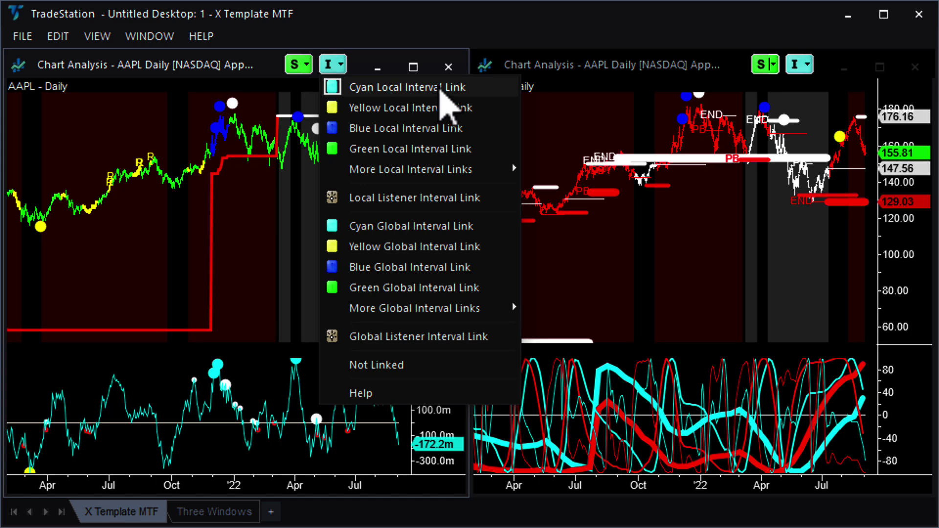
{"action": "left_click", "coordinate": [808, 64]}
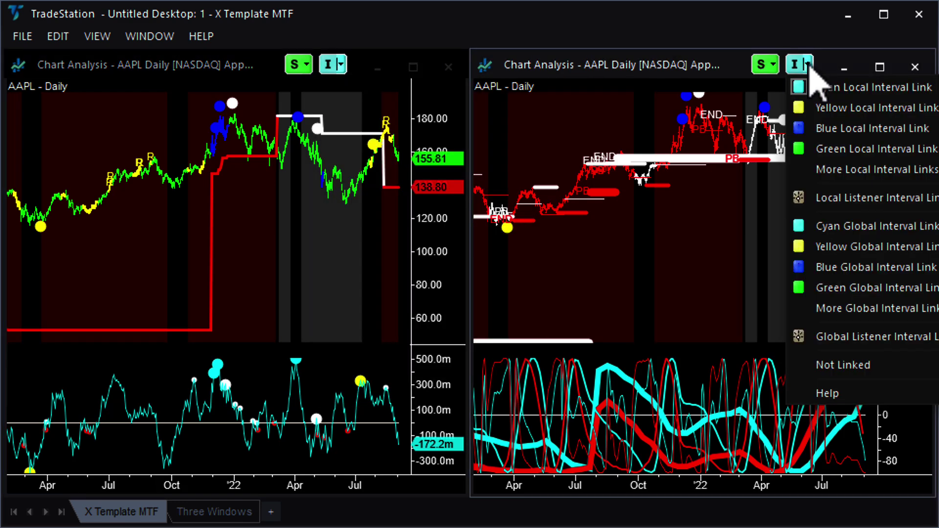
{"action": "left_click", "coordinate": [188, 244]}
- Switch the linked charts to the Weekly interval
{"action": "double_click", "coordinate": [188, 244]}
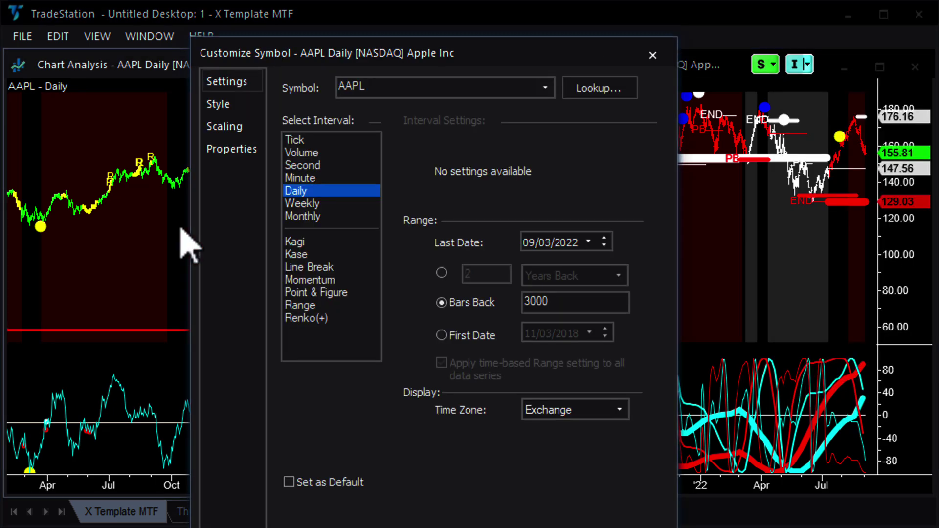
{"action": "left_click", "coordinate": [318, 205]}
{"action": "key", "text": "Return"}
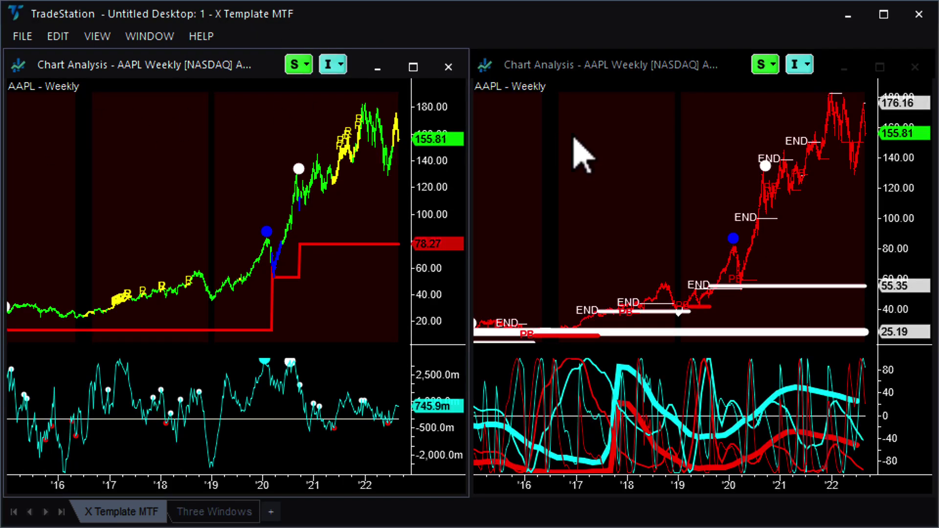
- Change the linked charts' symbol from AAPL to META and set them back to Daily bars
{"action": "double_click", "coordinate": [579, 153]}
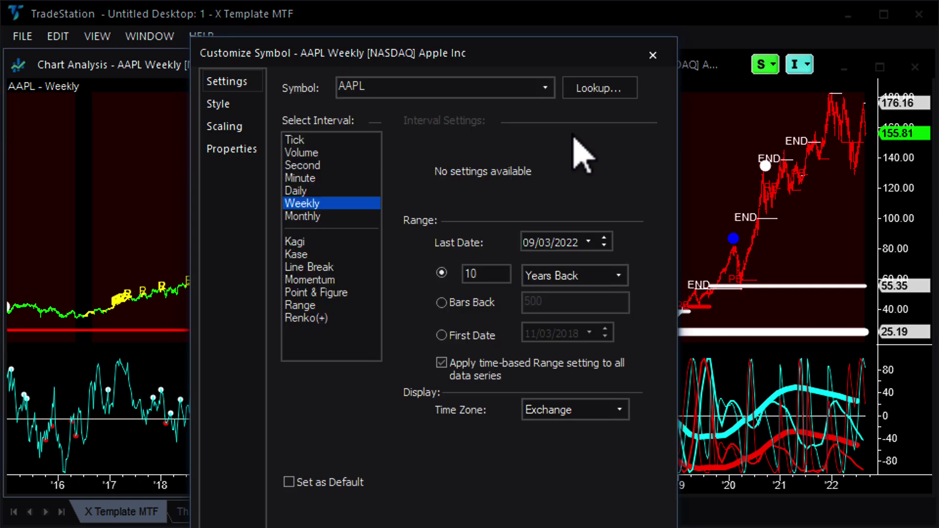
{"action": "left_click", "coordinate": [408, 86]}
{"action": "type", "text": "META"}
{"action": "key", "text": "Return"}
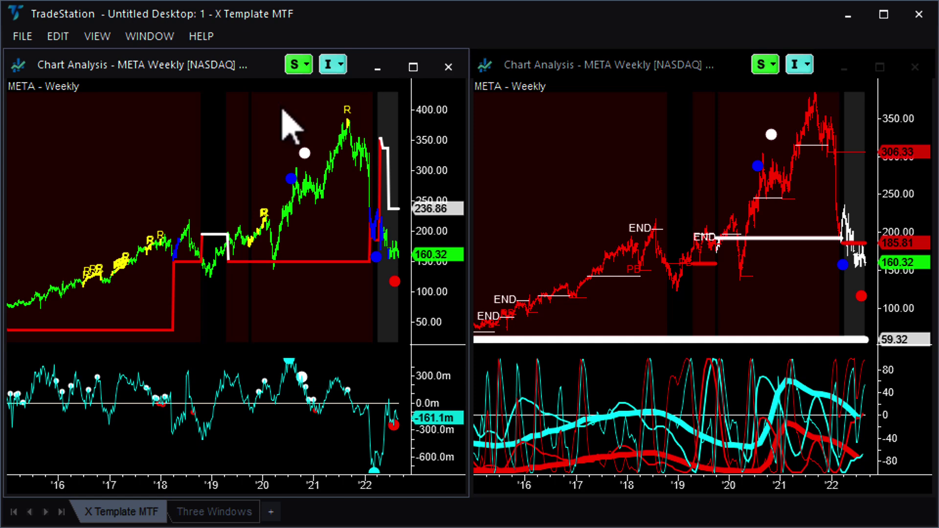
{"action": "double_click", "coordinate": [751, 144]}
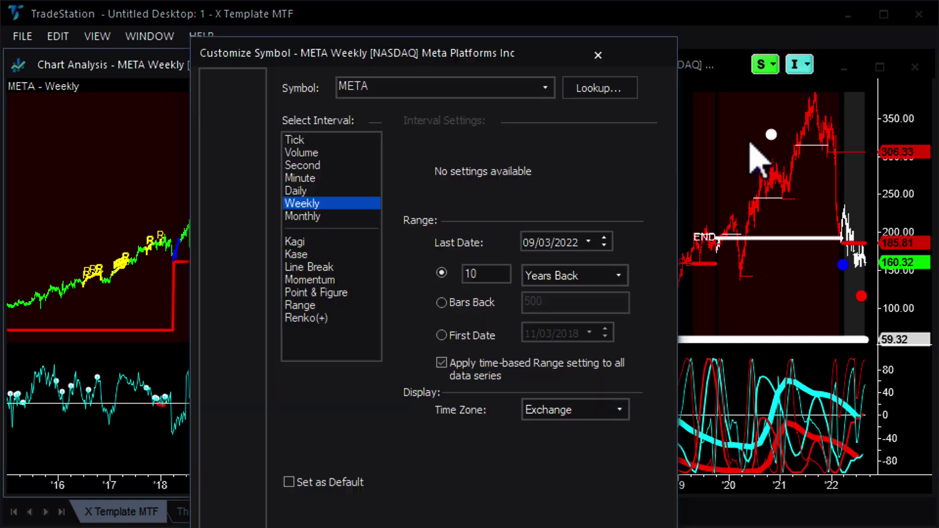
{"action": "double_click", "coordinate": [299, 191]}
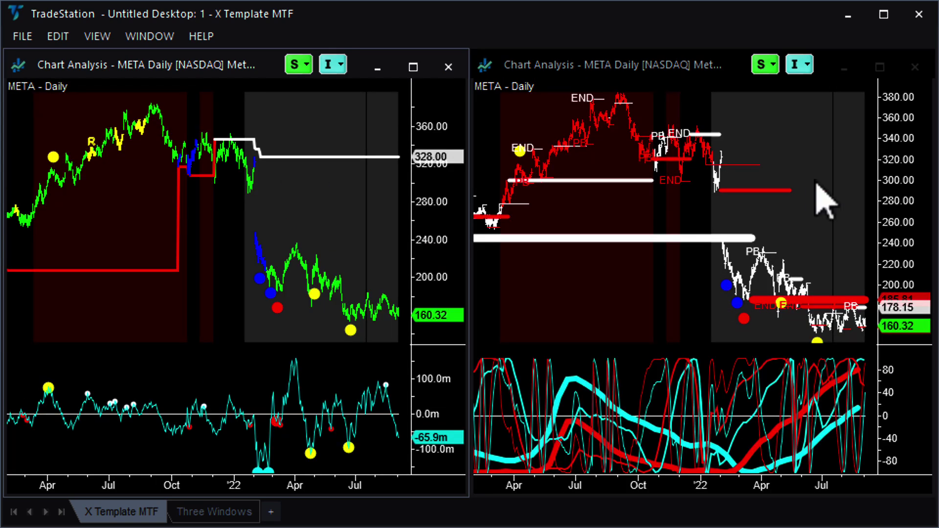